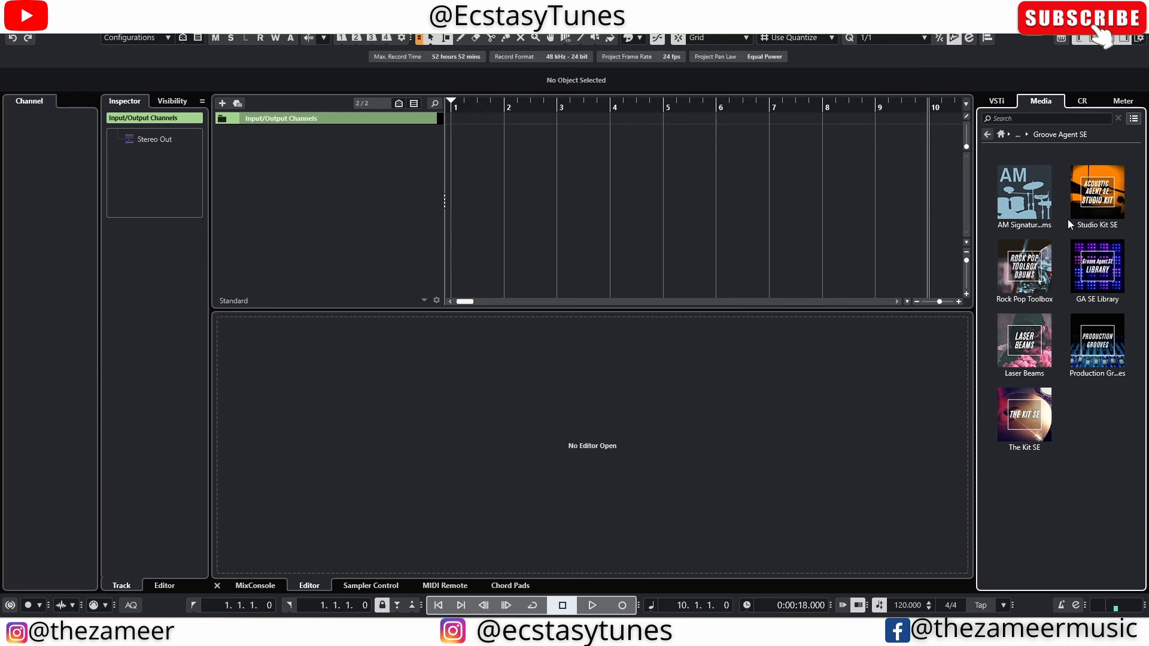
Audition the Empty Circles and Forget The Past kits from the Studio Kit SE library with the preview keyboard.
{"action": "left_click", "coordinate": [1098, 201]}
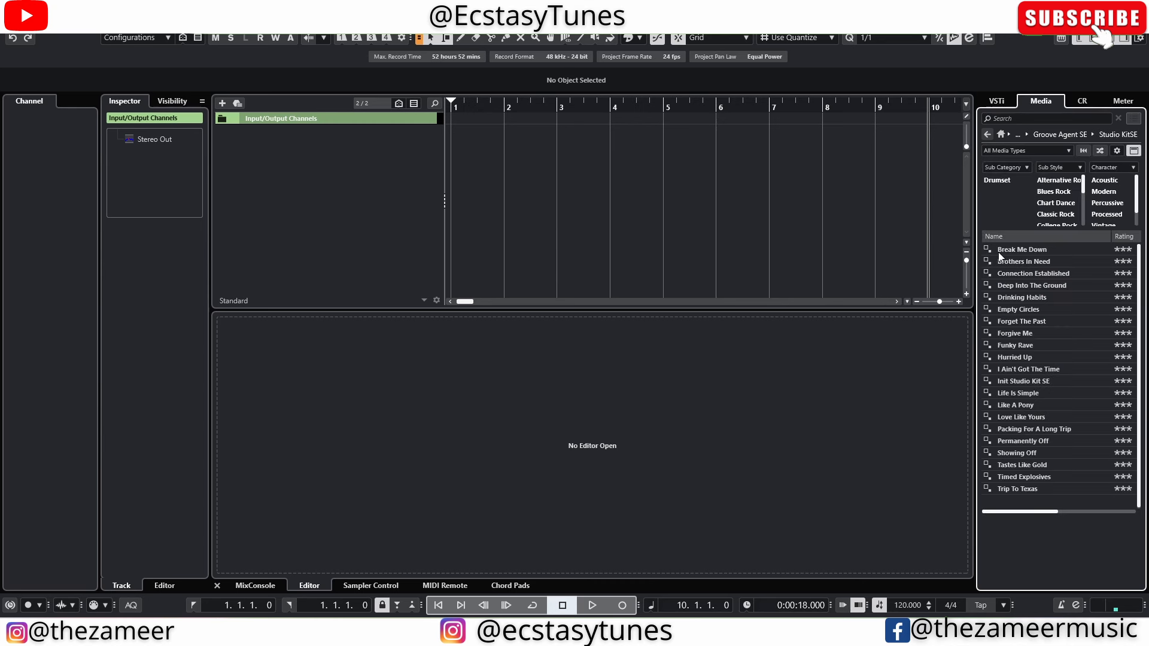
{"action": "left_click", "coordinate": [1017, 310]}
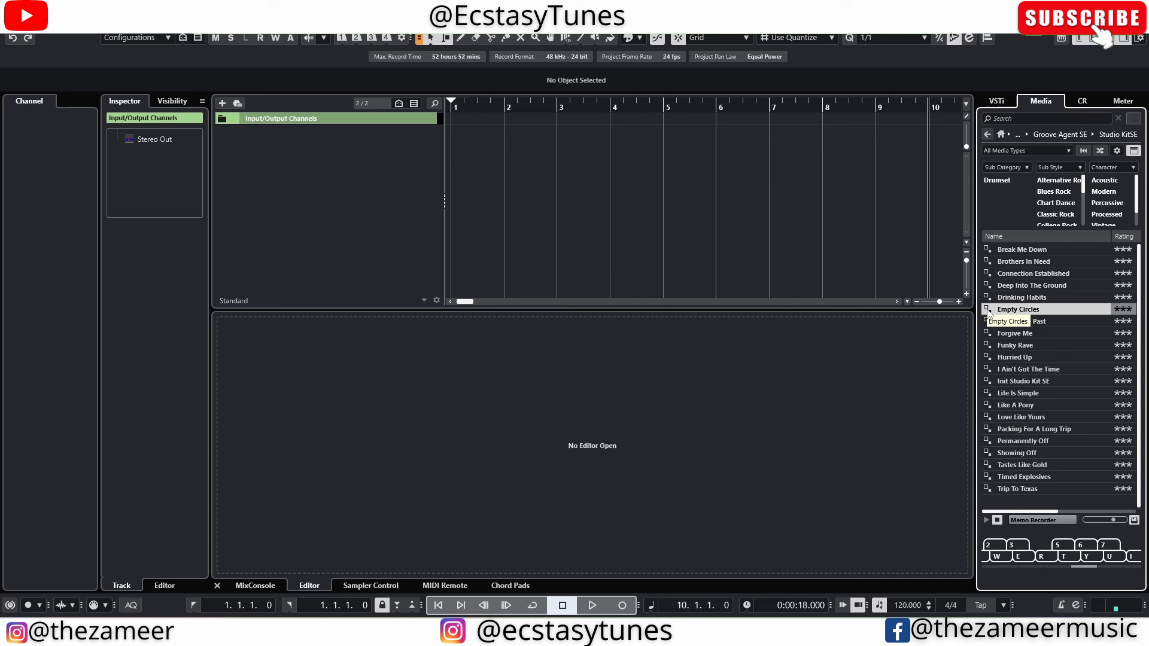
{"action": "left_click", "coordinate": [1014, 313]}
{"action": "key", "text": "space"}
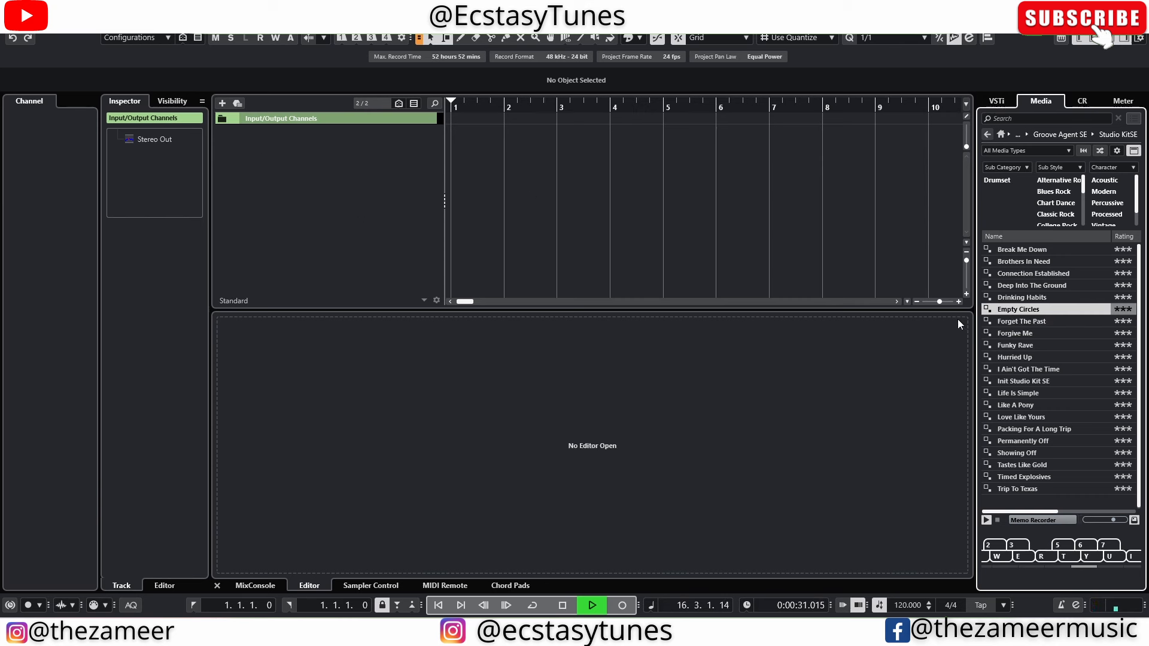
{"action": "left_click", "coordinate": [1017, 322]}
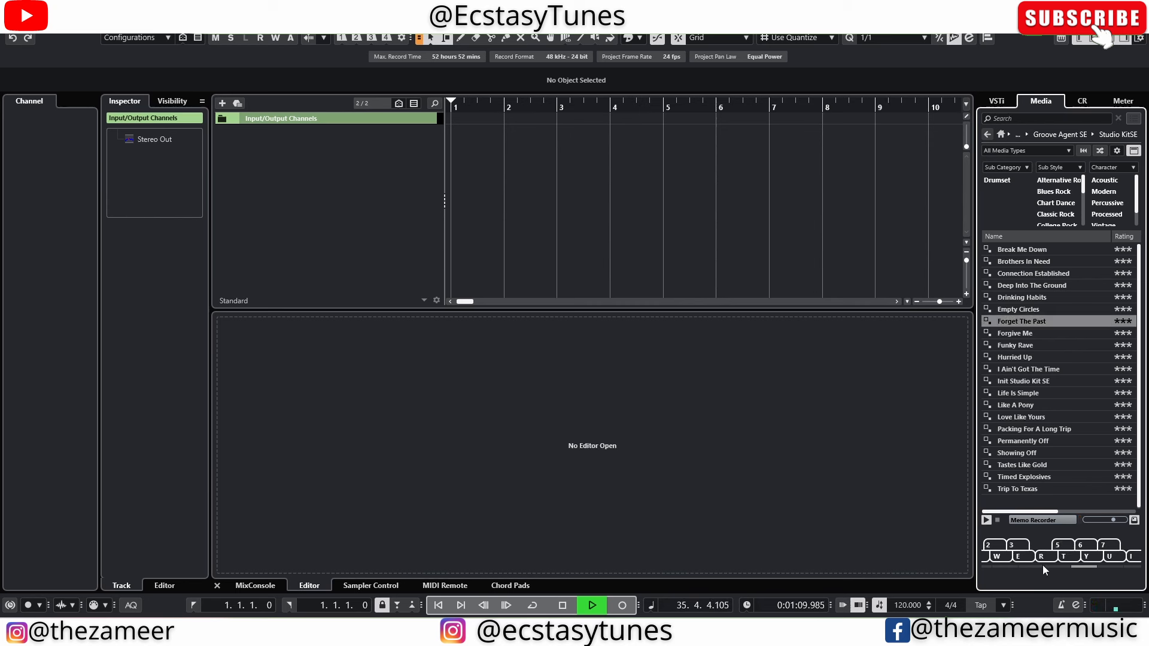
{"action": "left_click_drag", "start_coordinate": [1086, 569], "coordinate": [1023, 548]}
{"action": "left_click", "coordinate": [1009, 551]}
{"action": "left_click", "coordinate": [1023, 549]}
{"action": "left_click", "coordinate": [1023, 548]}
{"action": "left_click", "coordinate": [988, 134]}
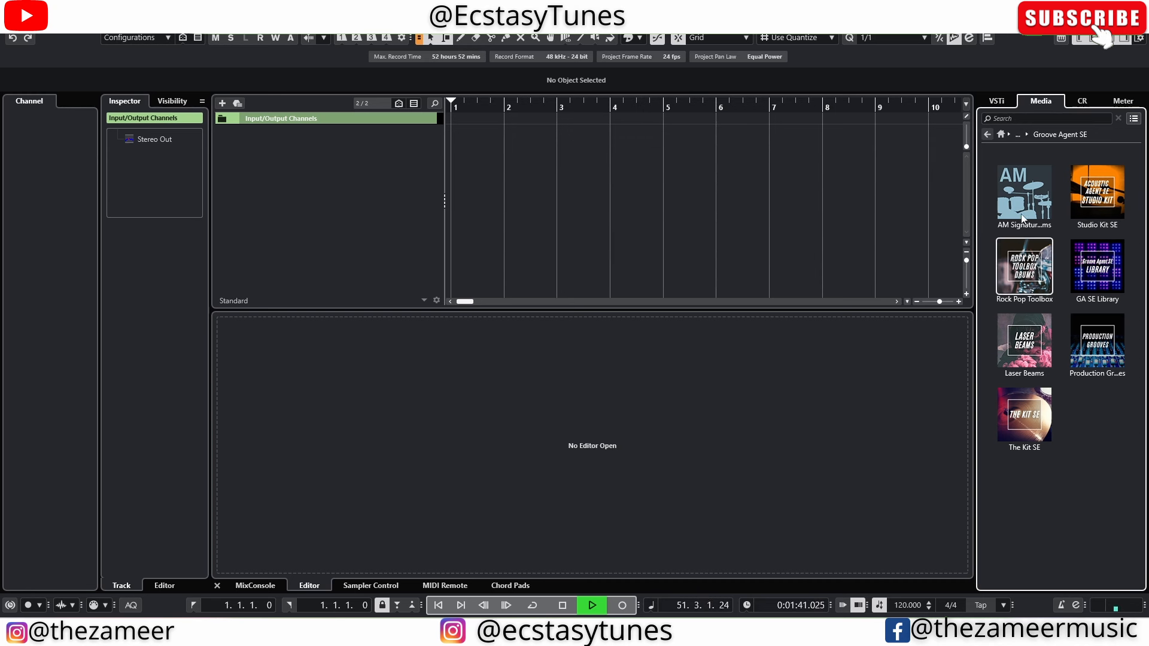
Browse the Rock Pop Toolbox library and audition some of its drum kits.
{"action": "left_click", "coordinate": [1019, 273]}
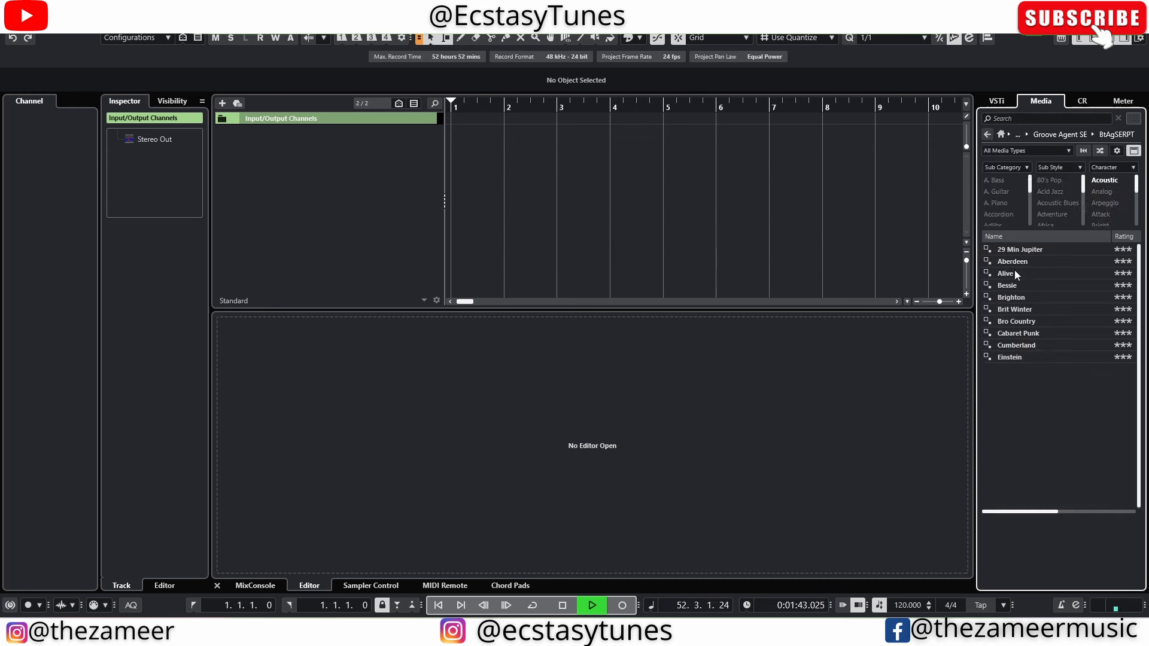
{"action": "left_click", "coordinate": [1050, 338]}
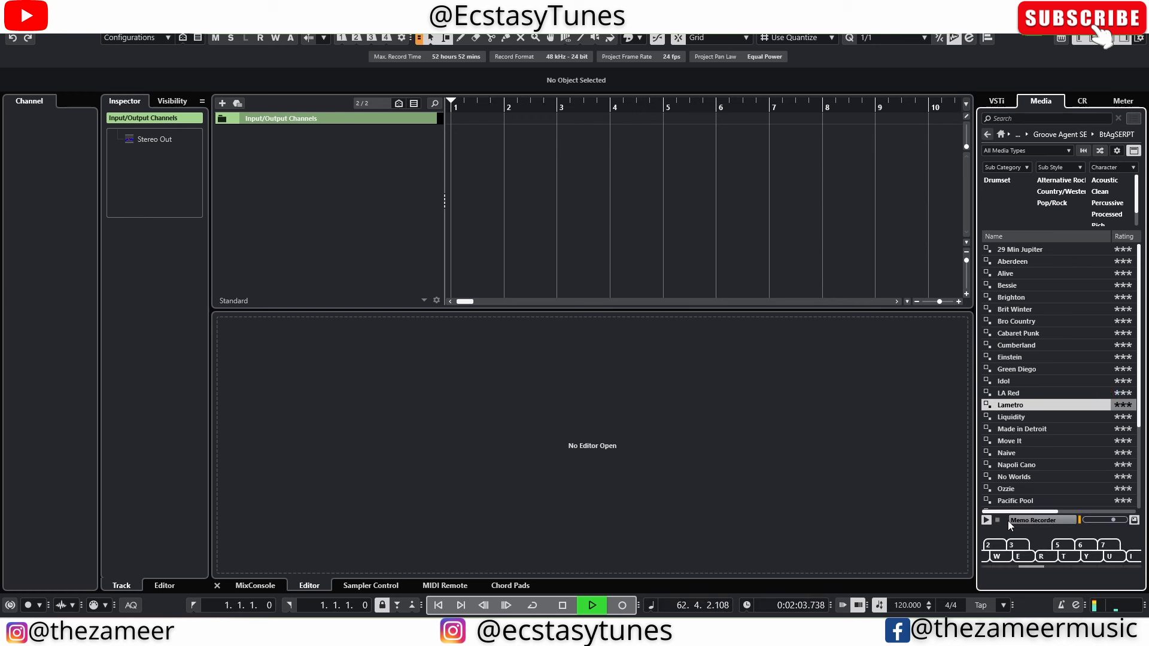
{"action": "left_click", "coordinate": [1053, 261]}
{"action": "left_click", "coordinate": [986, 134]}
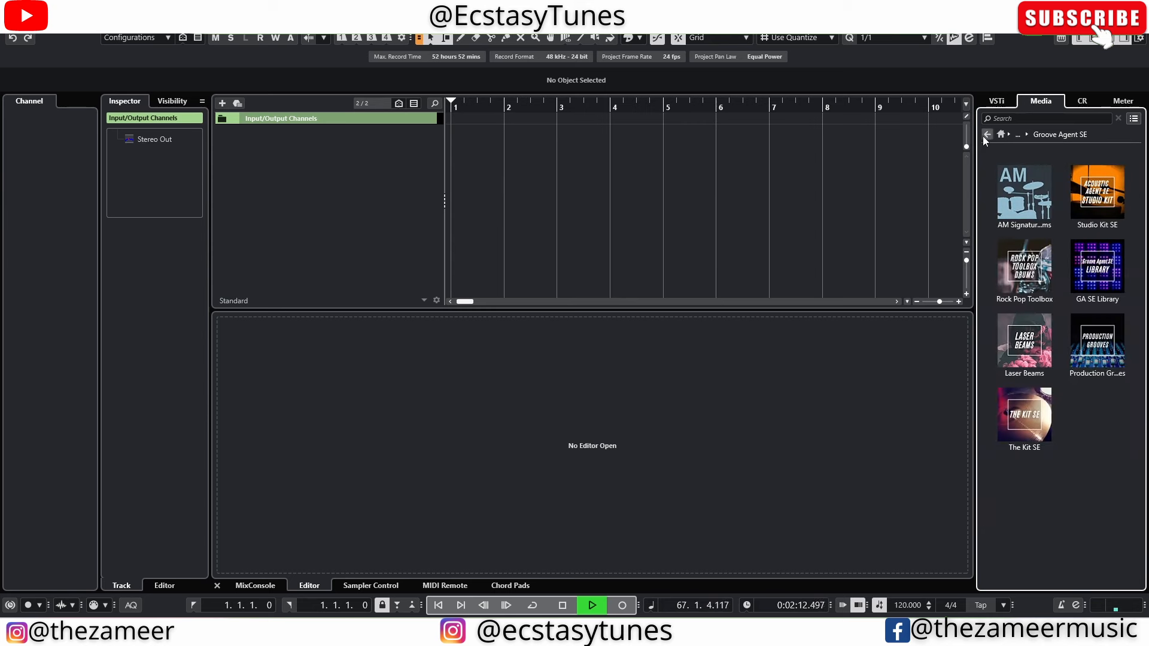
Load the Chemical Composition kit from the Laser Beams library onto a new instrument track.
{"action": "left_click", "coordinate": [1024, 341]}
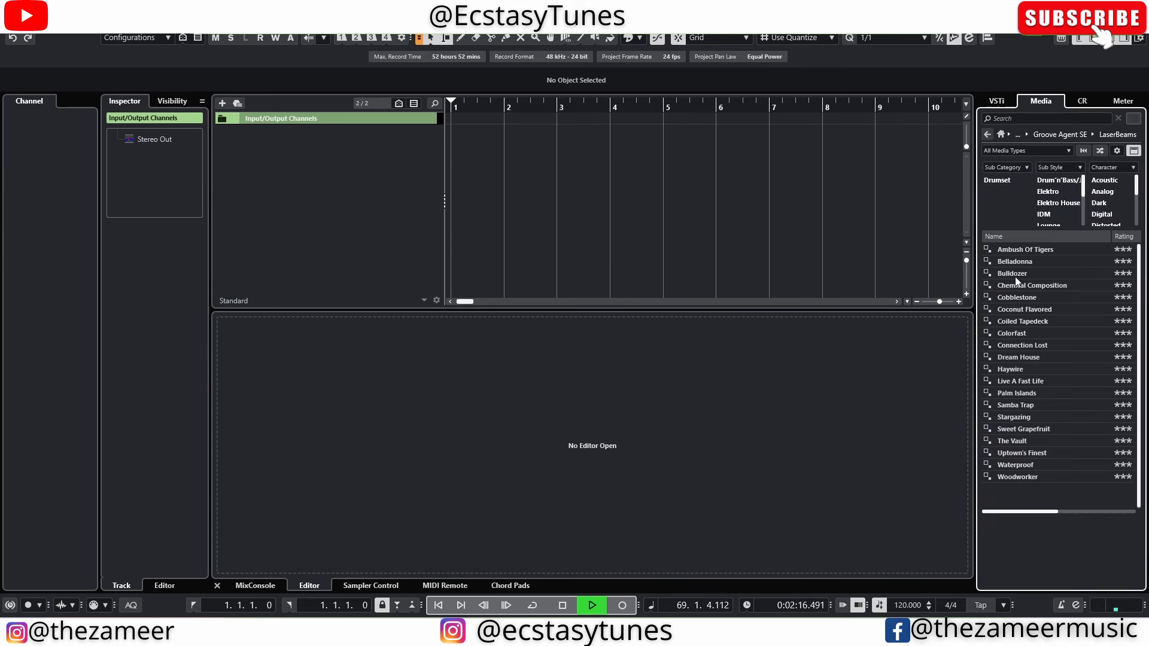
{"action": "left_click", "coordinate": [1034, 287]}
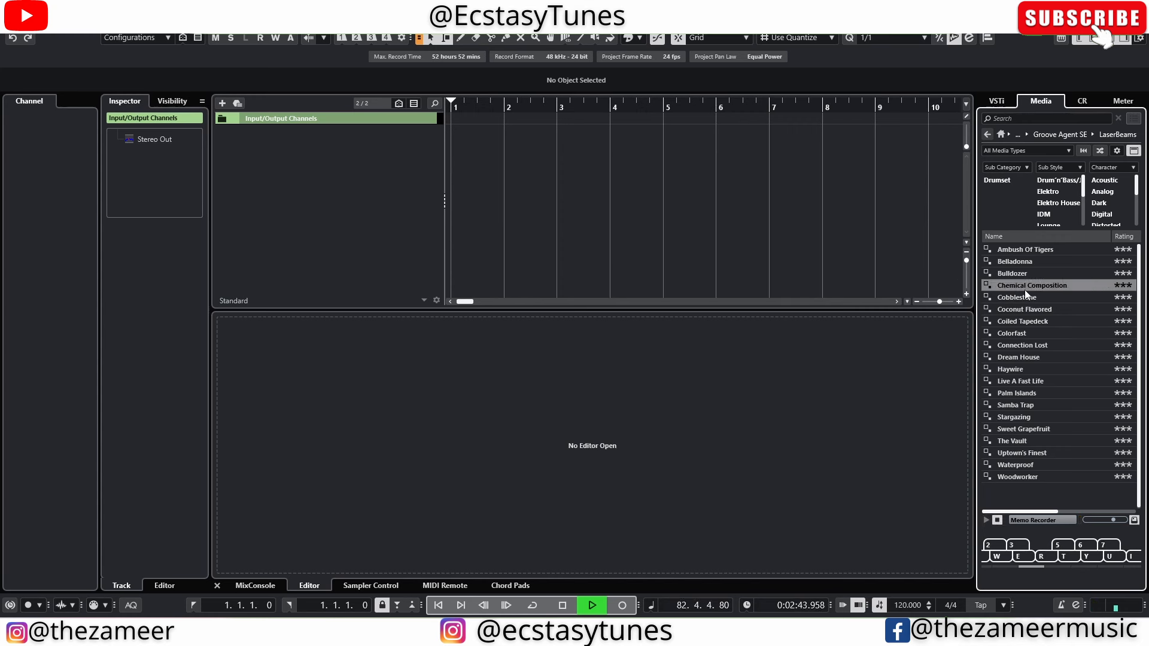
{"action": "left_click_drag", "start_coordinate": [1024, 289], "coordinate": [250, 192]}
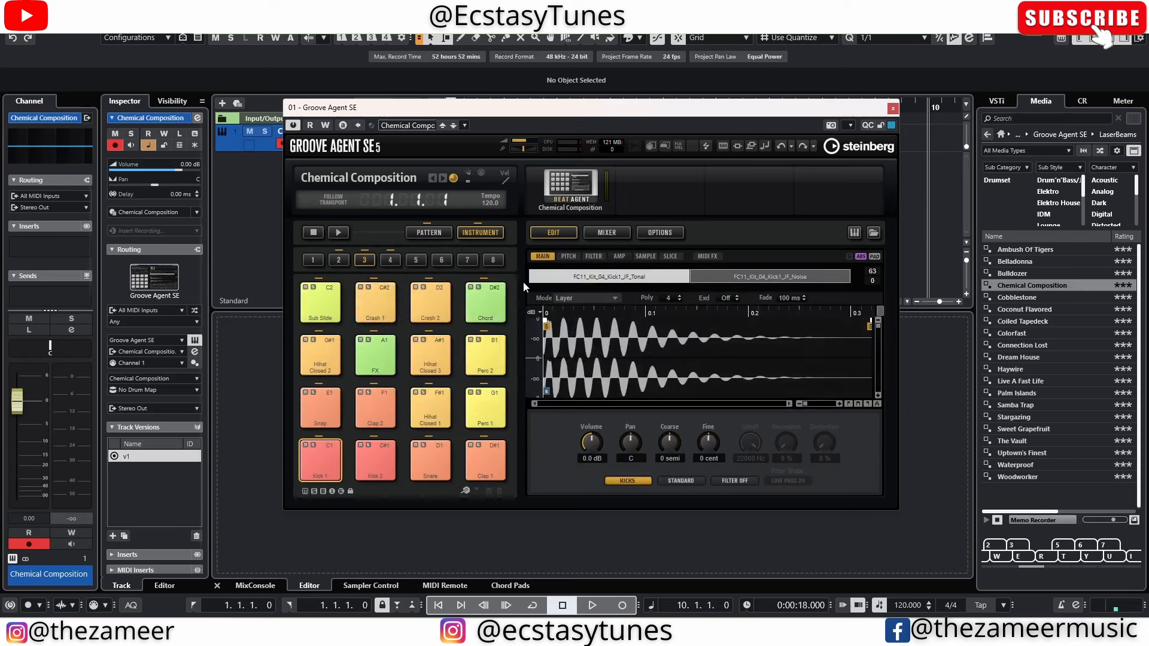
Audition the kick, snare, clap, hi-hat, percussion, crash and effect sounds on the Chemical Composition instrument pads.
{"action": "left_click", "coordinate": [377, 464]}
{"action": "left_click", "coordinate": [375, 410]}
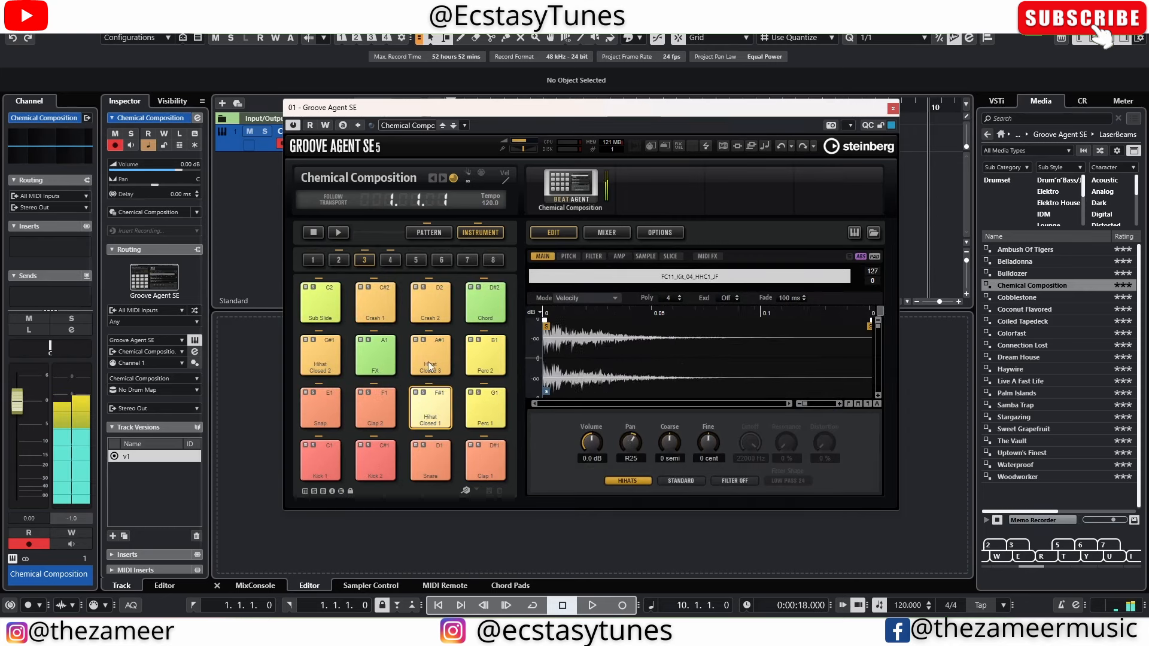
{"action": "left_click", "coordinate": [339, 406]}
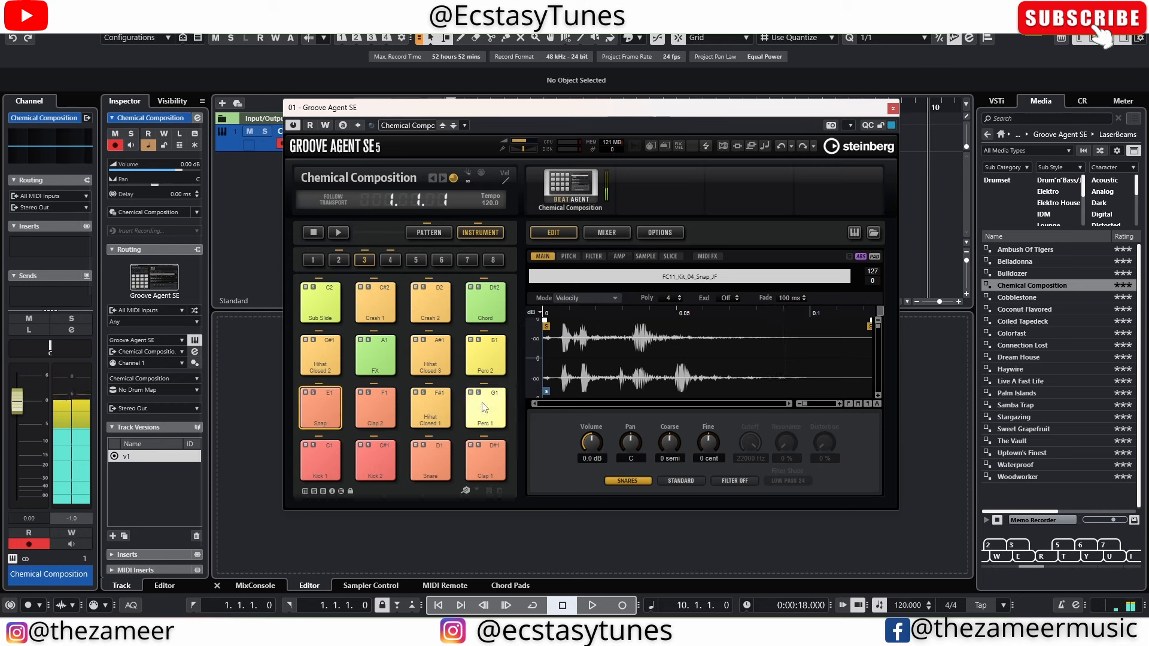
{"action": "left_click", "coordinate": [430, 409]}
{"action": "left_click", "coordinate": [389, 412]}
{"action": "left_click", "coordinate": [316, 408]}
{"action": "left_click", "coordinate": [310, 366]}
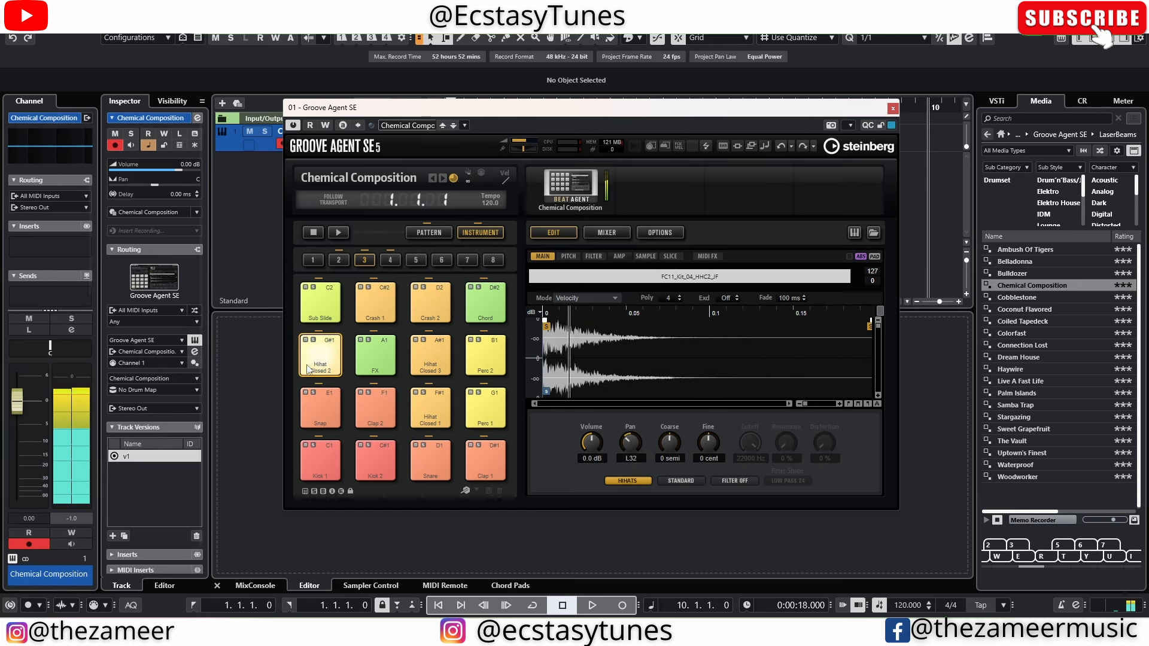
{"action": "left_click", "coordinate": [375, 366]}
{"action": "left_click", "coordinate": [431, 356]}
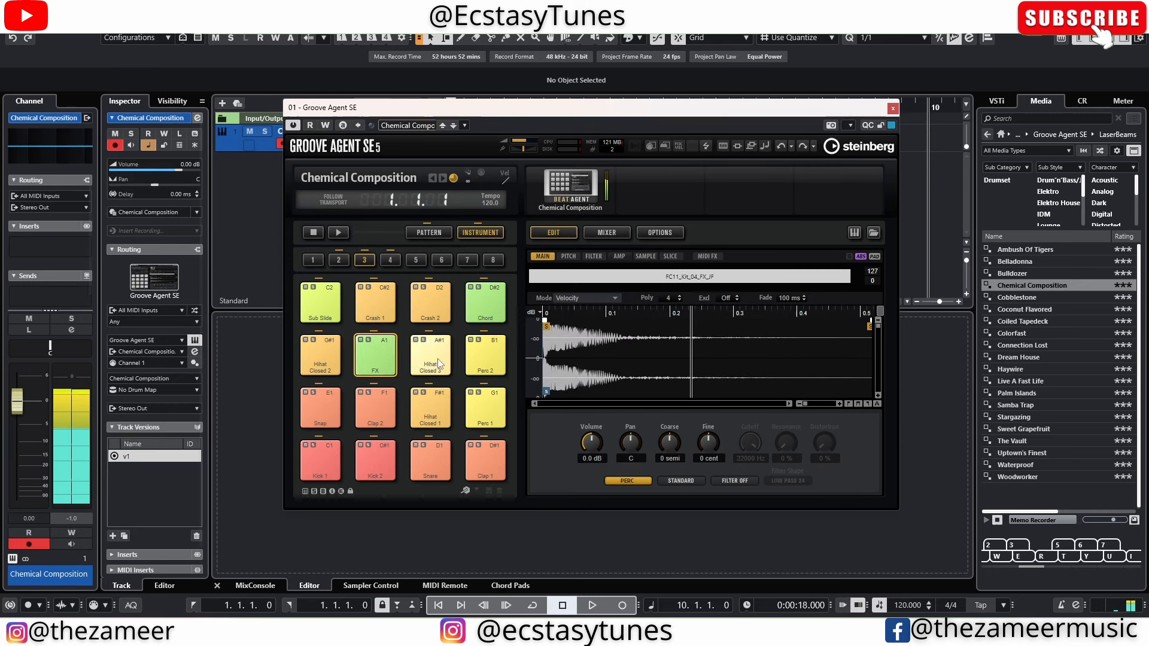
{"action": "left_click", "coordinate": [489, 360]}
{"action": "left_click", "coordinate": [485, 302]}
{"action": "left_click", "coordinate": [422, 302]}
{"action": "left_click", "coordinate": [375, 300]}
{"action": "left_click", "coordinate": [322, 300]}
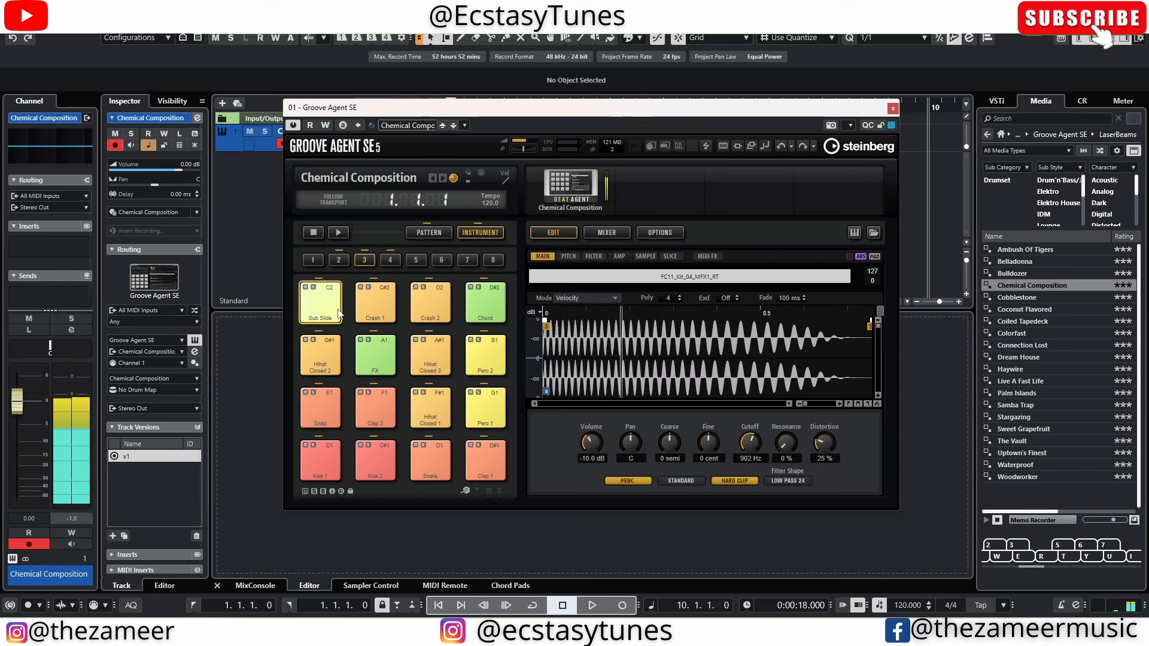
{"action": "left_click", "coordinate": [322, 459]}
{"action": "left_click", "coordinate": [373, 465]}
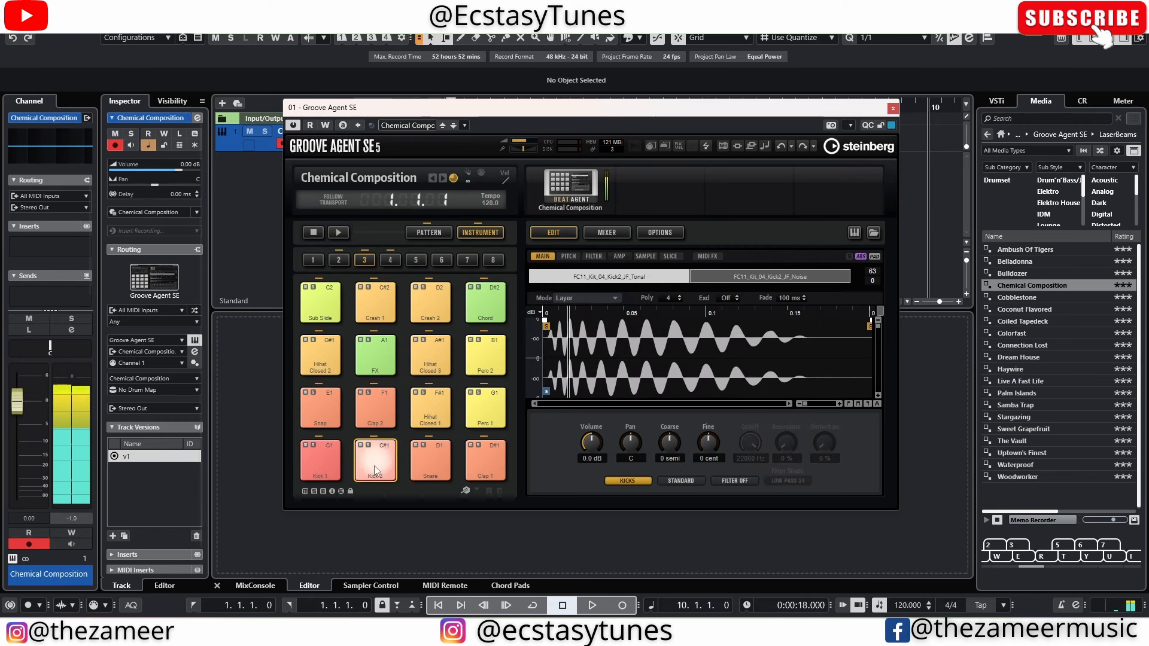
{"action": "left_click", "coordinate": [431, 461]}
{"action": "left_click", "coordinate": [488, 457]}
Show the kit's pattern pads and audition the Groove 1 pattern.
{"action": "left_click", "coordinate": [435, 233]}
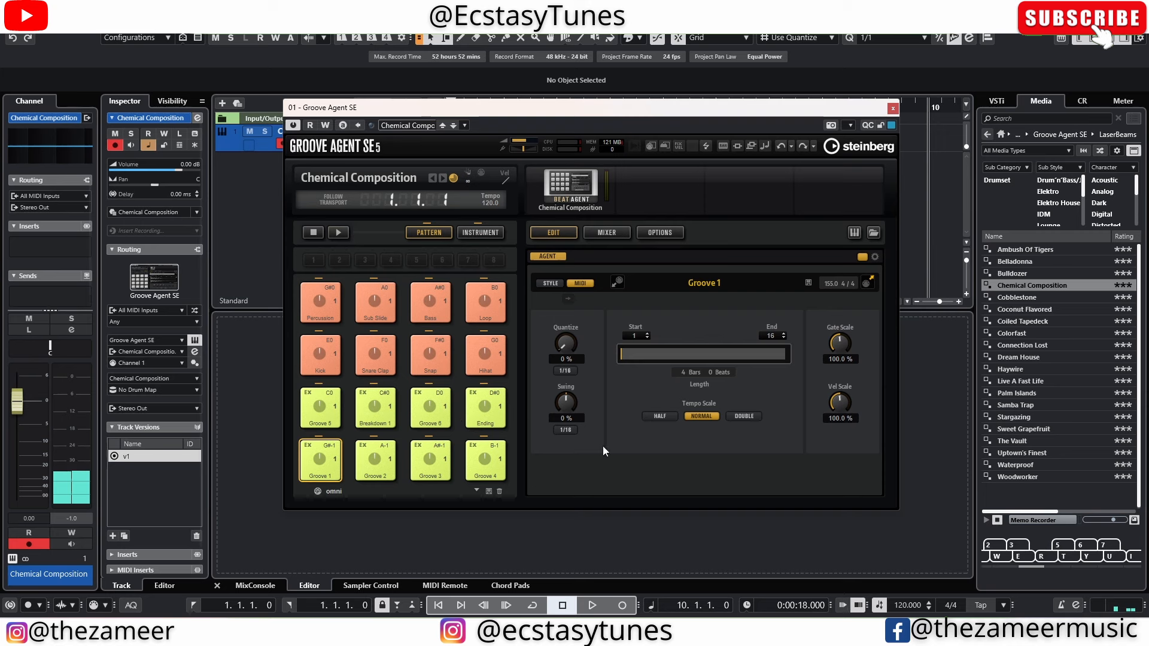
{"action": "left_click", "coordinate": [320, 463]}
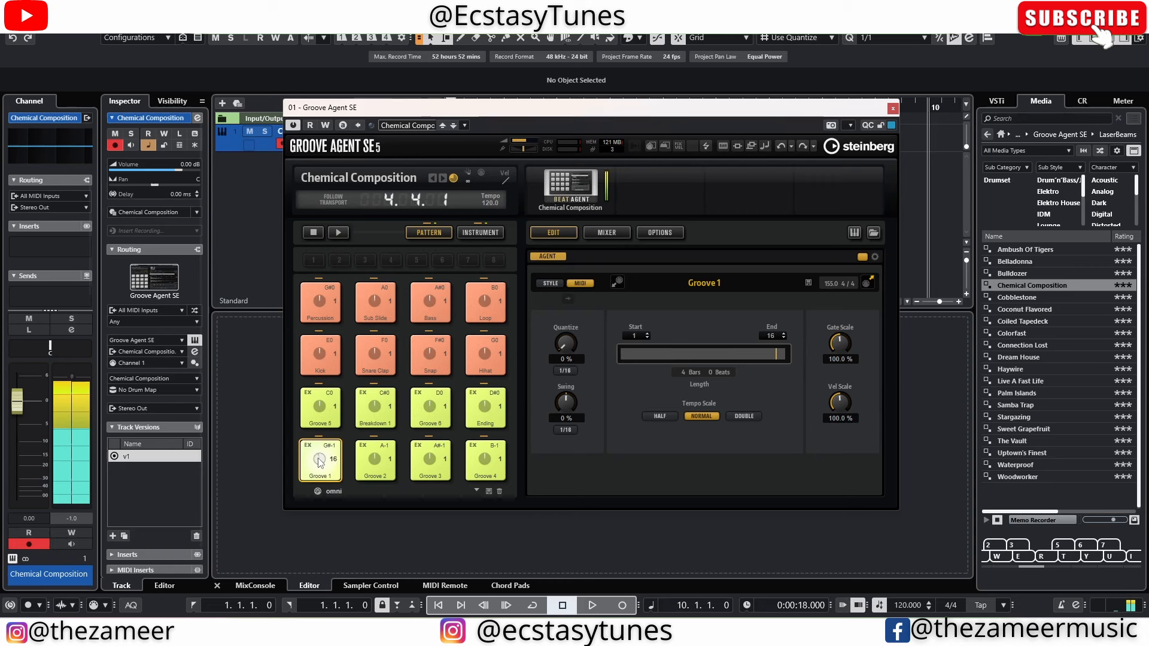
{"action": "left_click", "coordinate": [319, 462]}
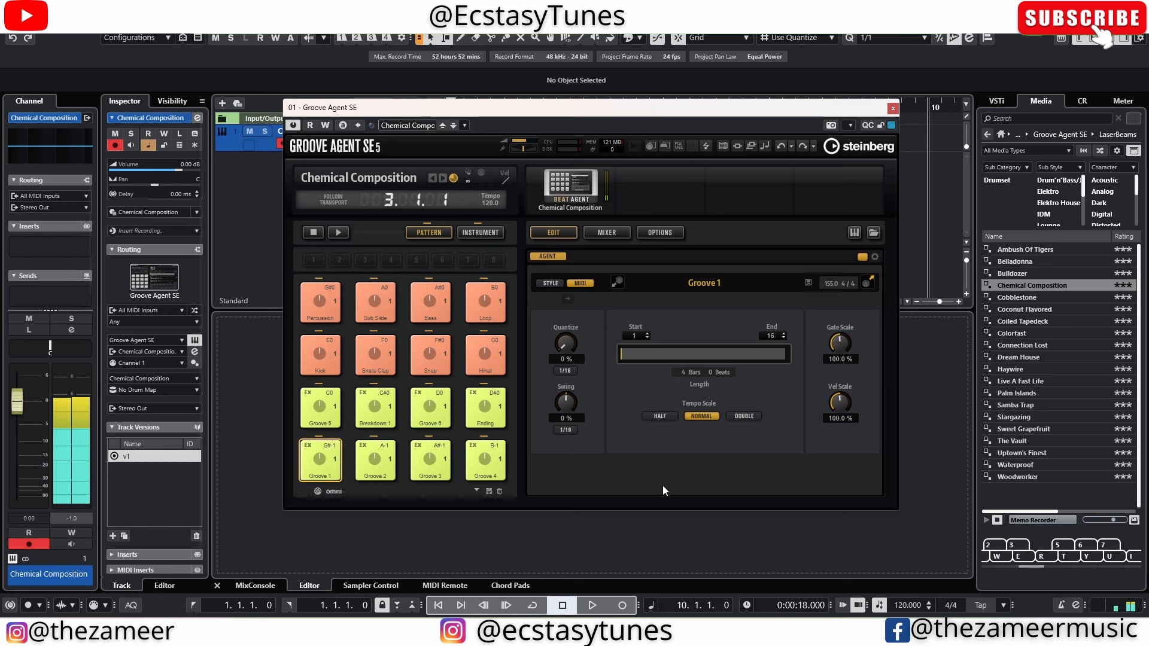
Set the project tempo to 130 BPM.
{"action": "left_click", "coordinate": [901, 606]}
{"action": "type", "text": "13"}
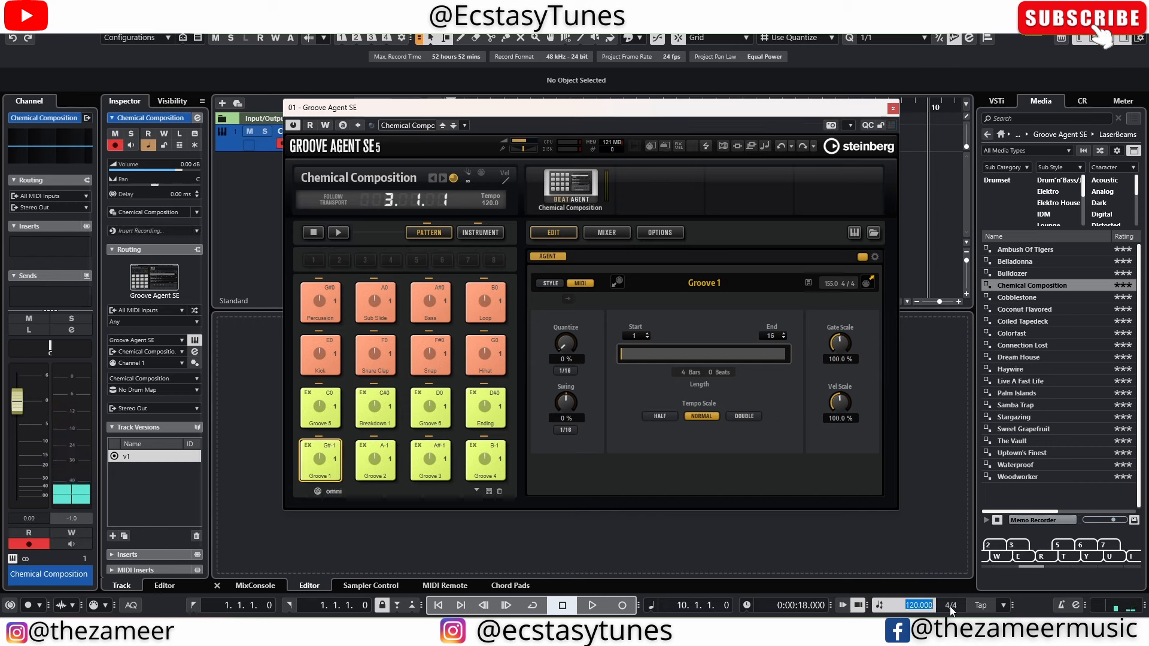
{"action": "type", "text": "0"}
{"action": "key", "text": "Return"}
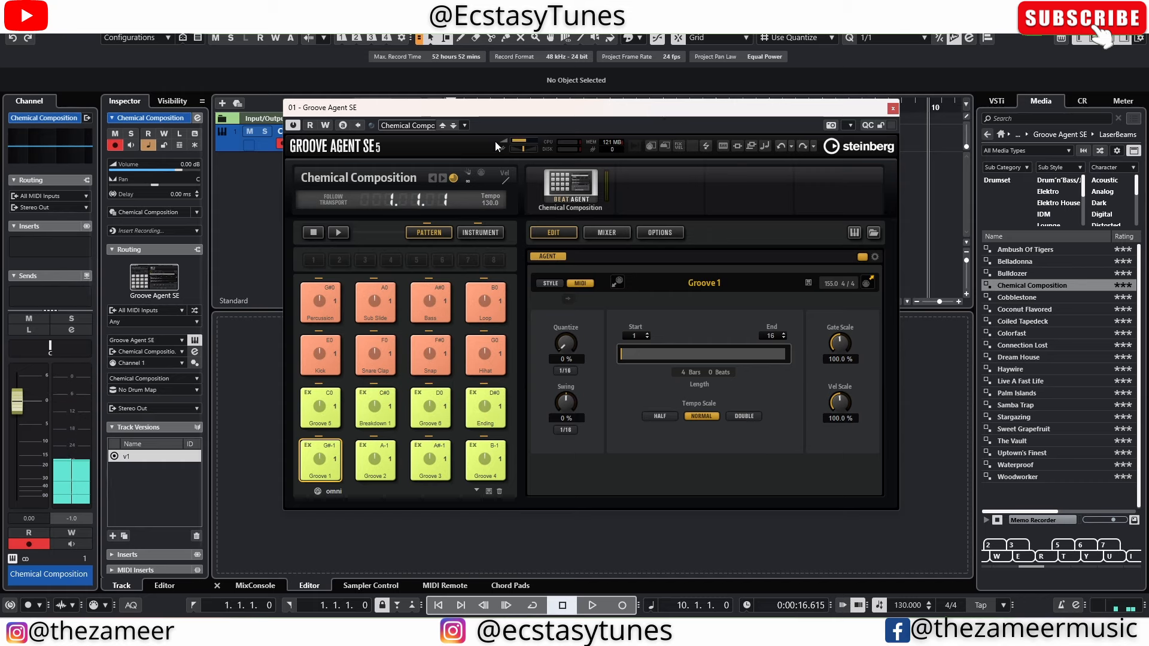
Enter a one-bar G#-1 note in a MIDI part at bar 1 to trigger Groove 1, and play it back.
{"action": "left_click_drag", "start_coordinate": [495, 108], "coordinate": [803, 62]}
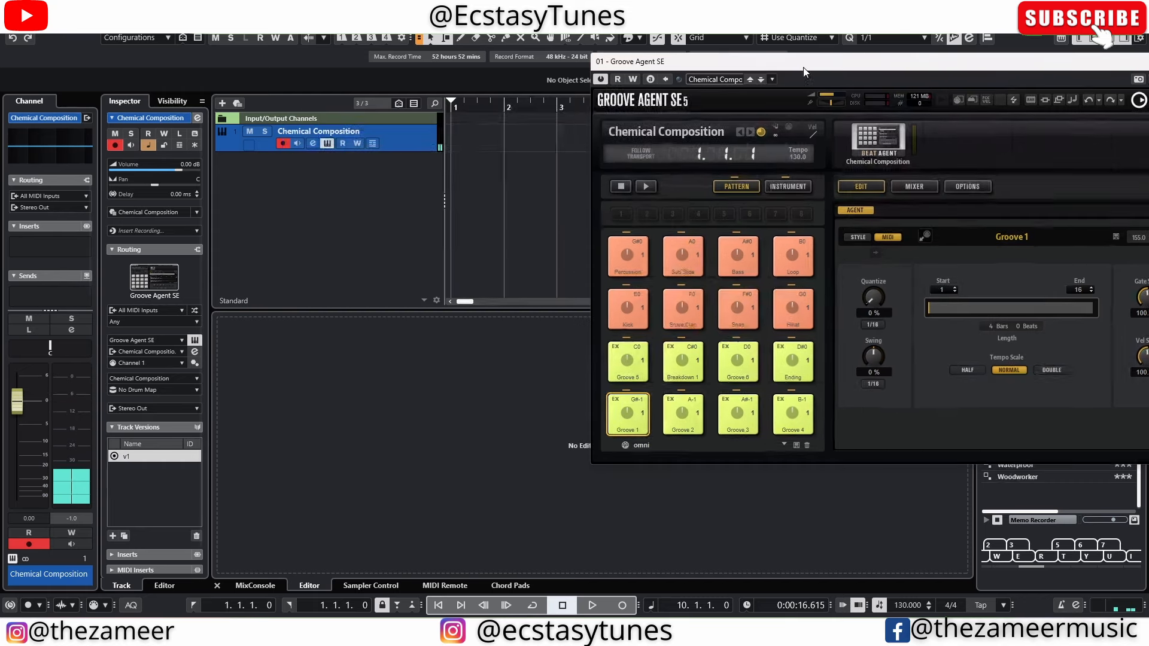
{"action": "left_click", "coordinate": [507, 474]}
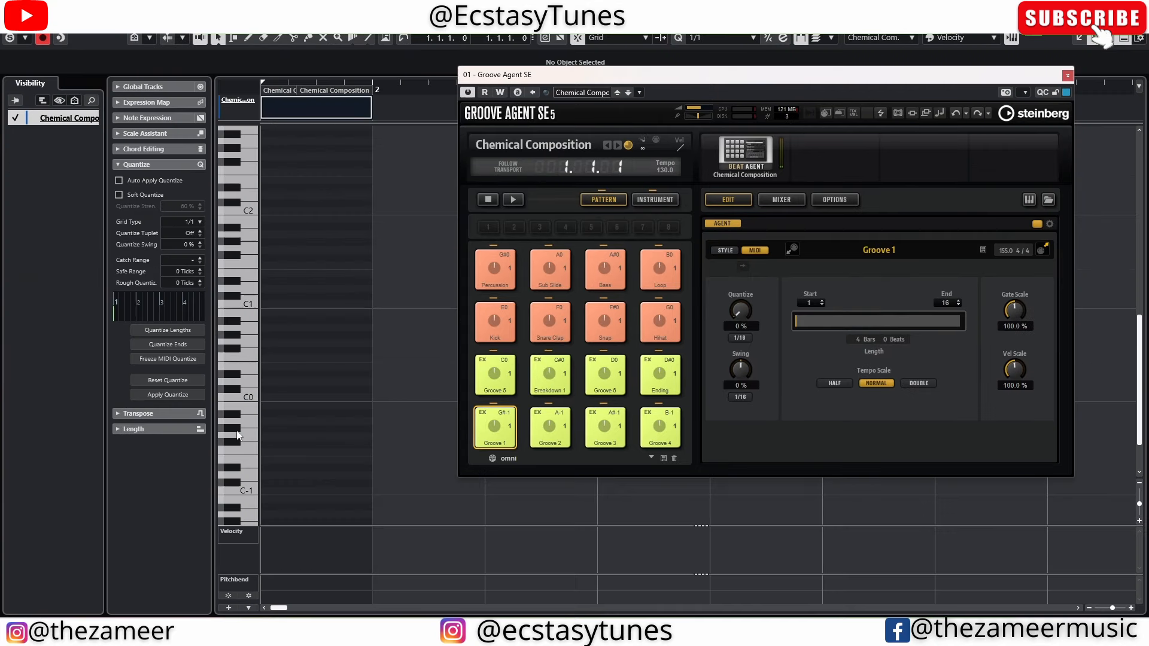
{"action": "left_click", "coordinate": [237, 430]}
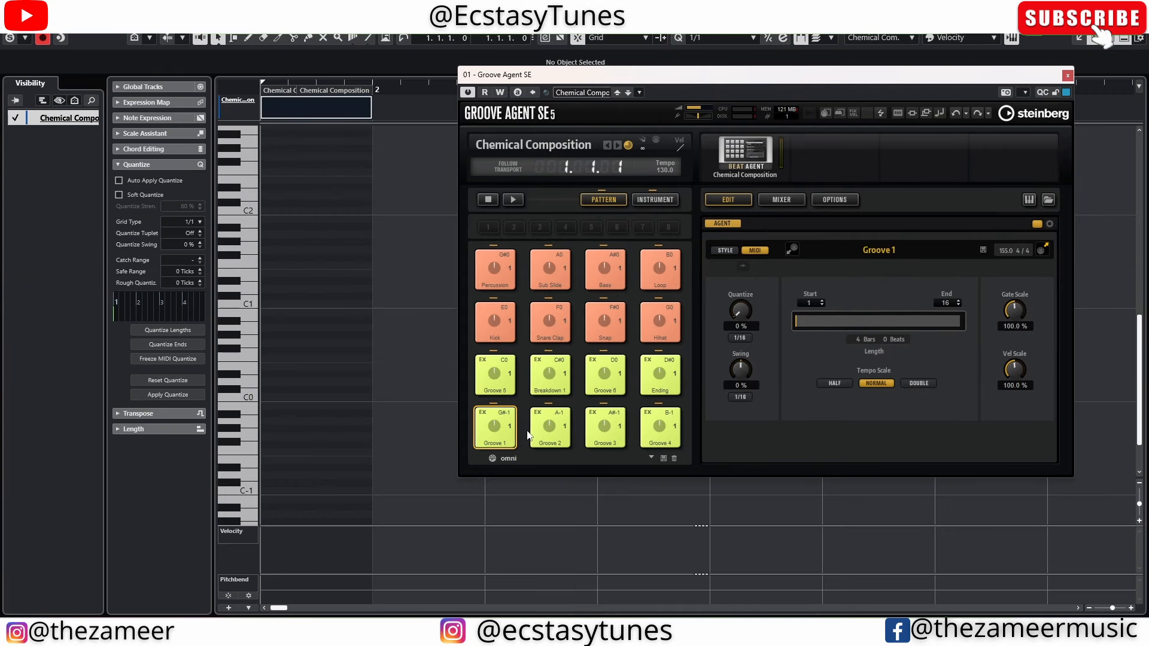
{"action": "double_click", "coordinate": [267, 428]}
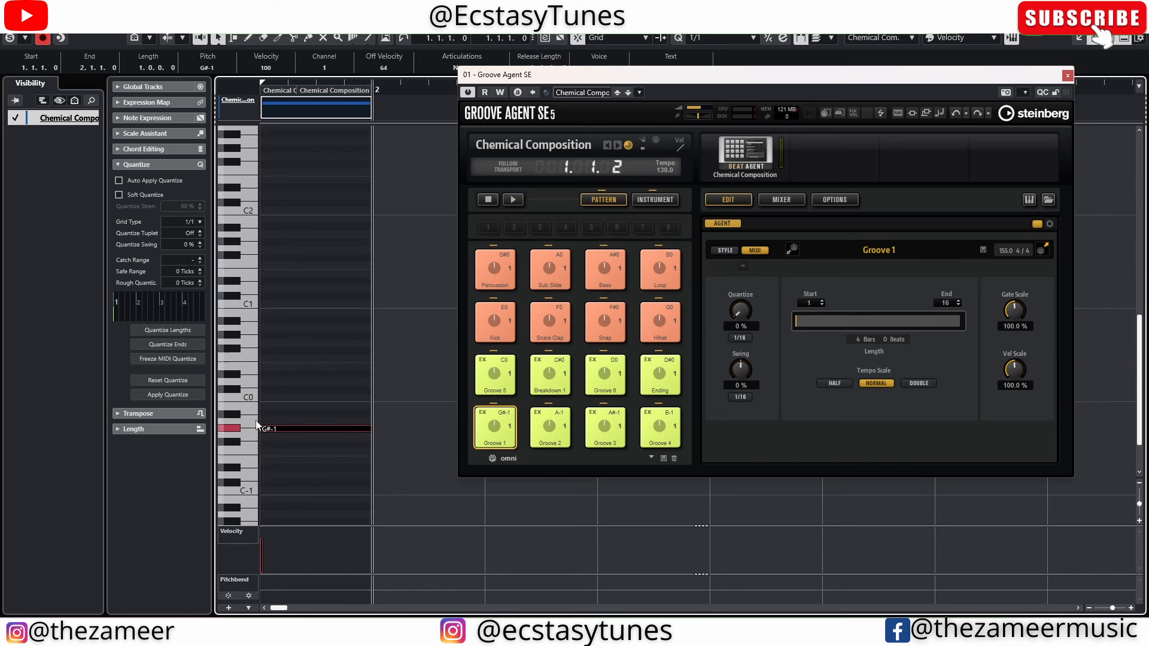
{"action": "key", "text": "space"}
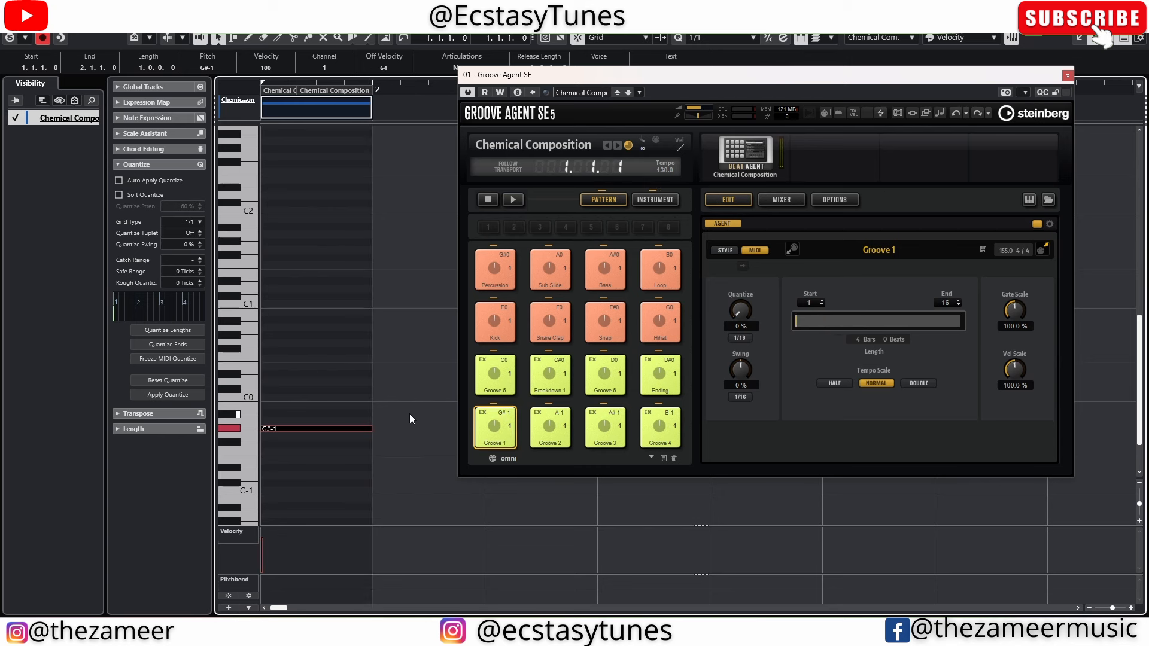
{"action": "key", "text": "space"}
{"action": "key", "text": "Escape"}
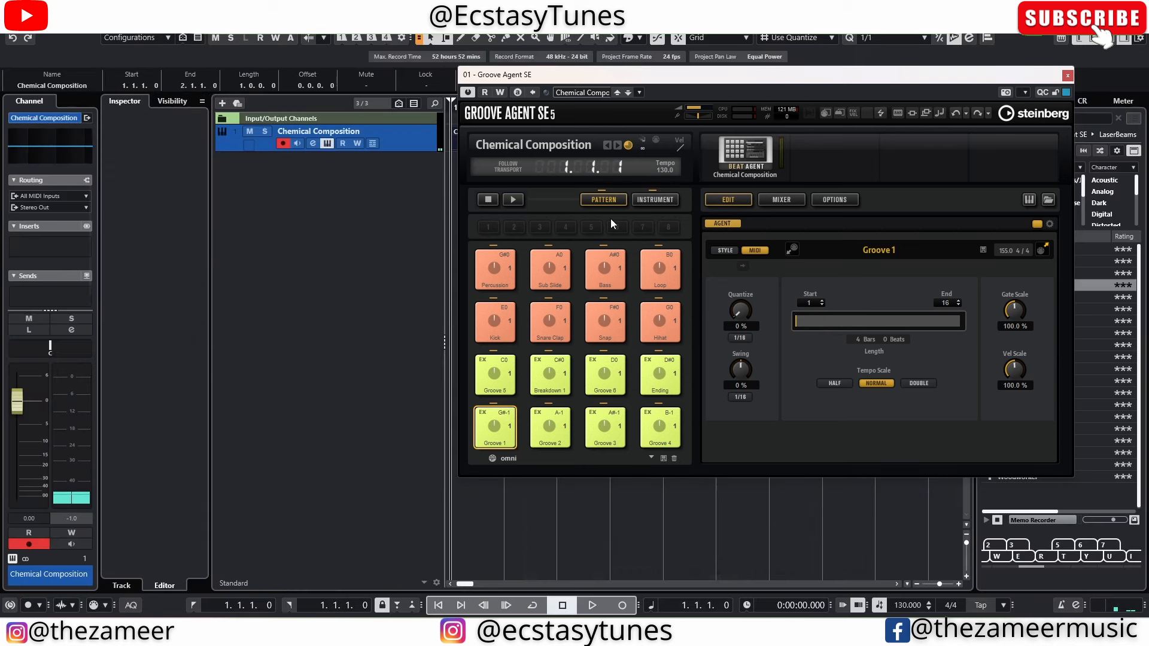
Place the Groove 1 pattern as a MIDI part on the Chemical Composition track at bar 2.
{"action": "left_click_drag", "start_coordinate": [568, 74], "coordinate": [810, 108]}
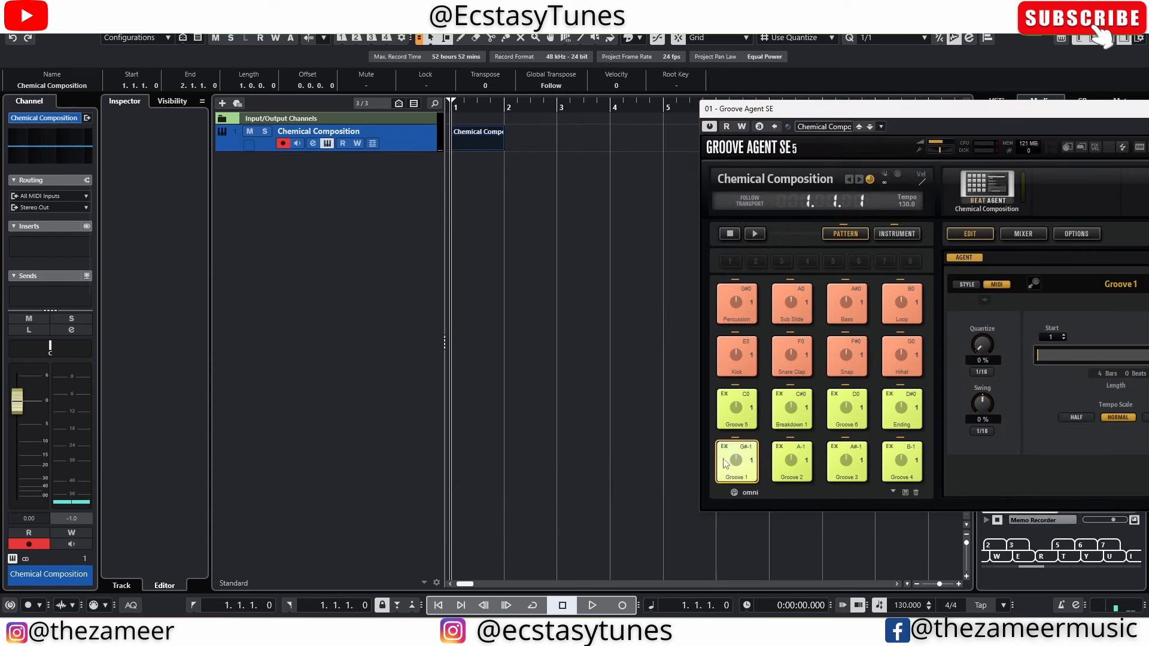
{"action": "left_click_drag", "start_coordinate": [737, 460], "coordinate": [507, 150]}
{"action": "left_click_drag", "start_coordinate": [518, 154], "coordinate": [520, 154]}
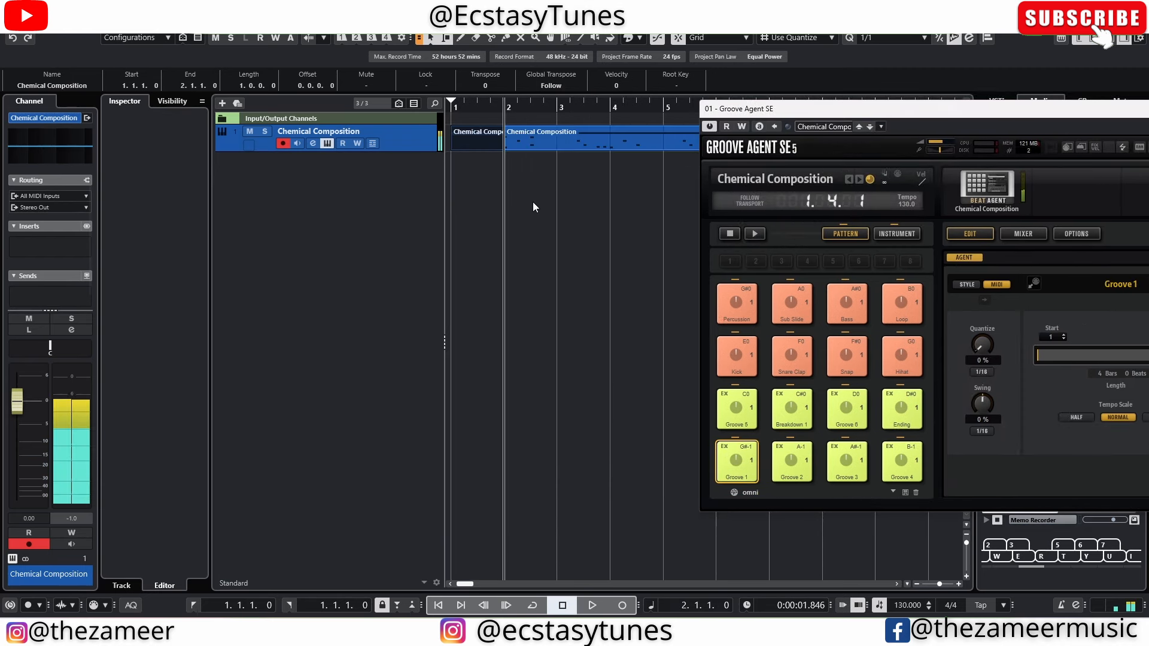
Delete the one-bar trigger part and move the Groove 1 MIDI part to the start of bar 1.
{"action": "left_click", "coordinate": [483, 145]}
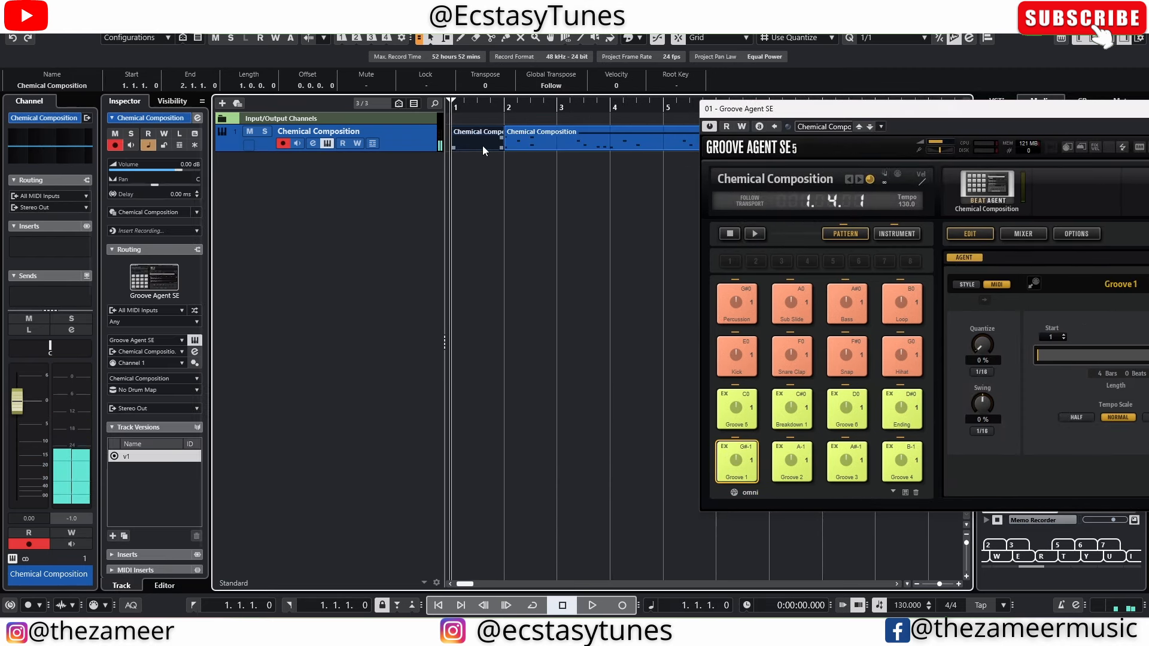
{"action": "key", "text": "Delete"}
{"action": "left_click_drag", "start_coordinate": [541, 138], "coordinate": [505, 157]}
{"action": "key", "text": "g"}
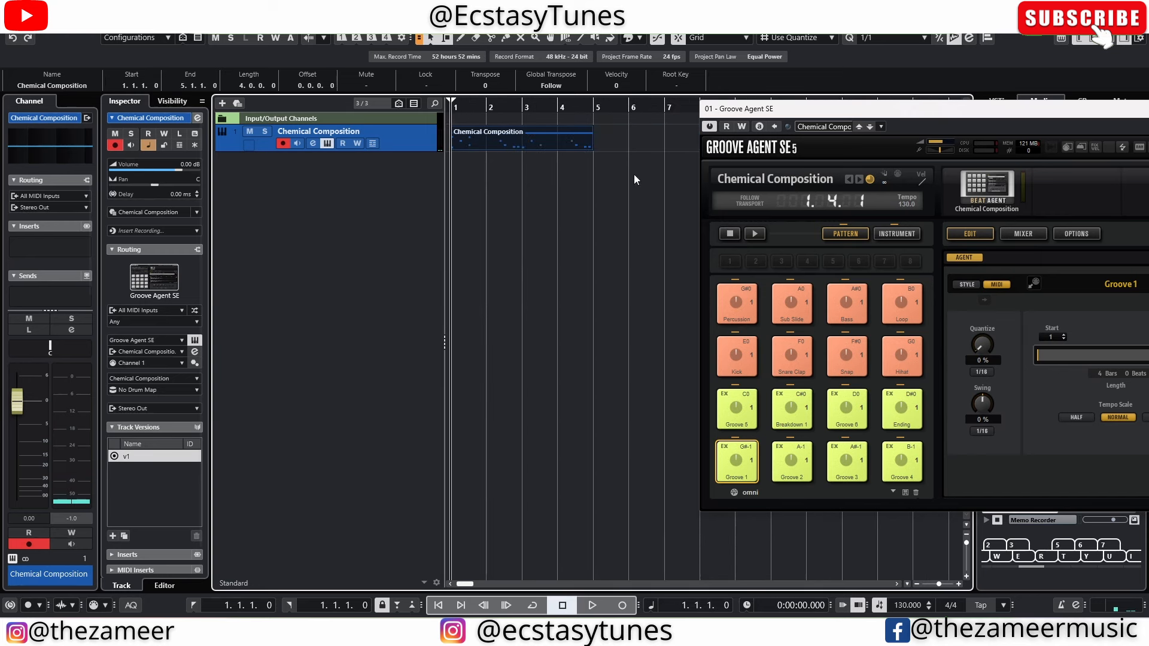
Play back the four-bar Groove 1 part from the start of the project and deselect it.
{"action": "key", "text": "space"}
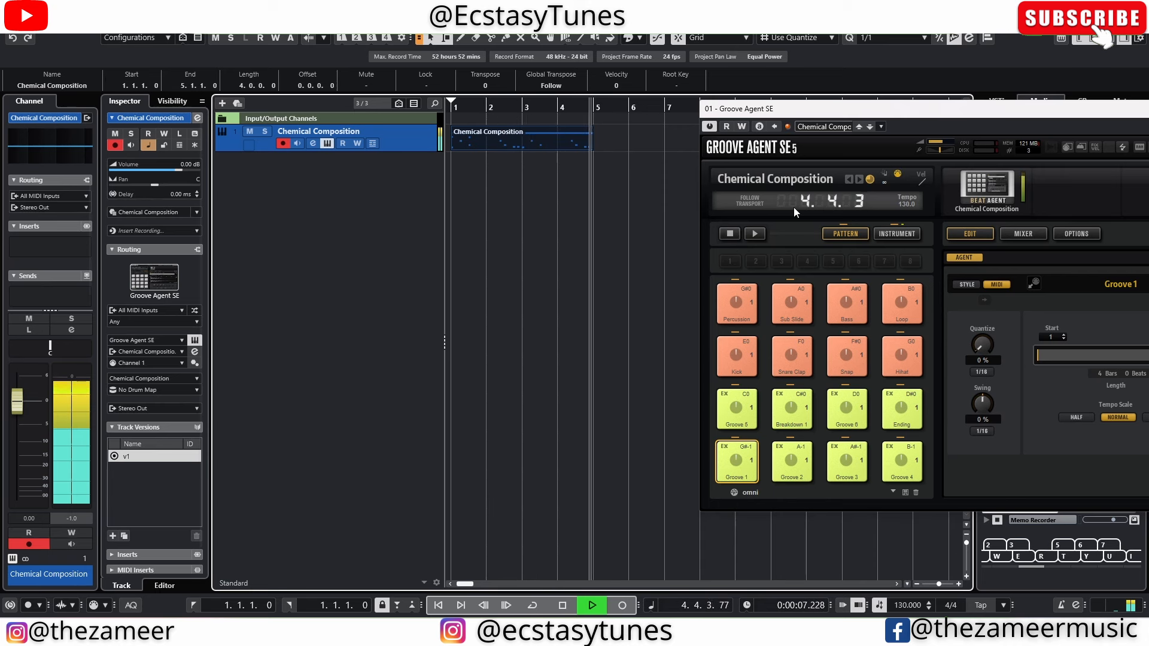
{"action": "key", "text": "space"}
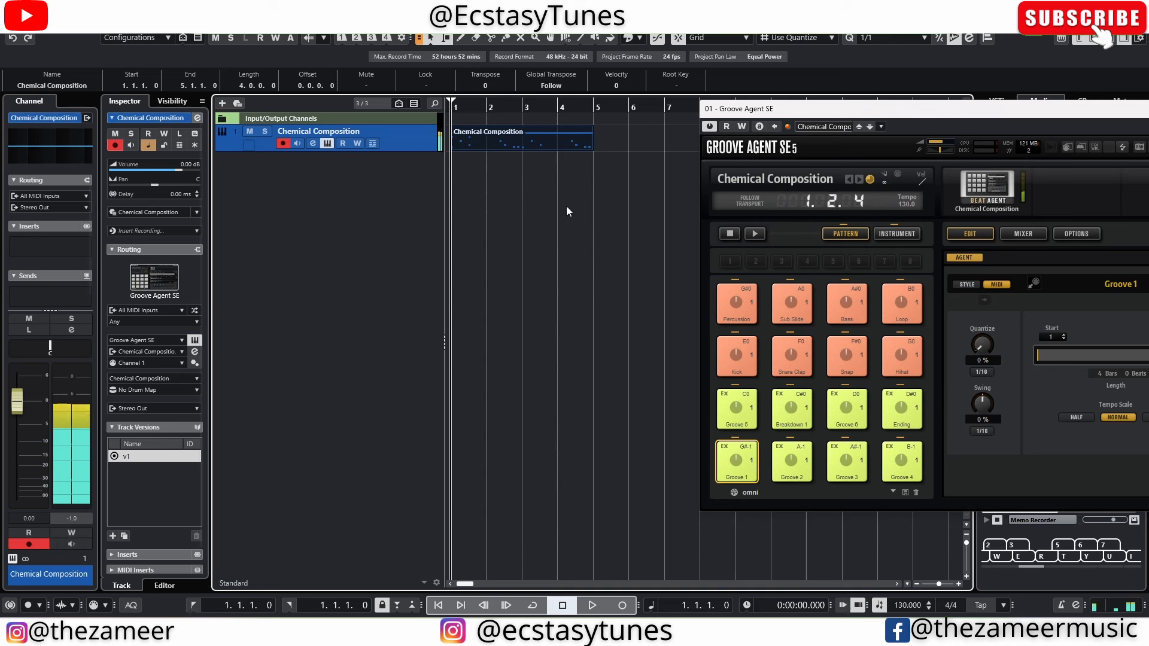
{"action": "left_click", "coordinate": [615, 155]}
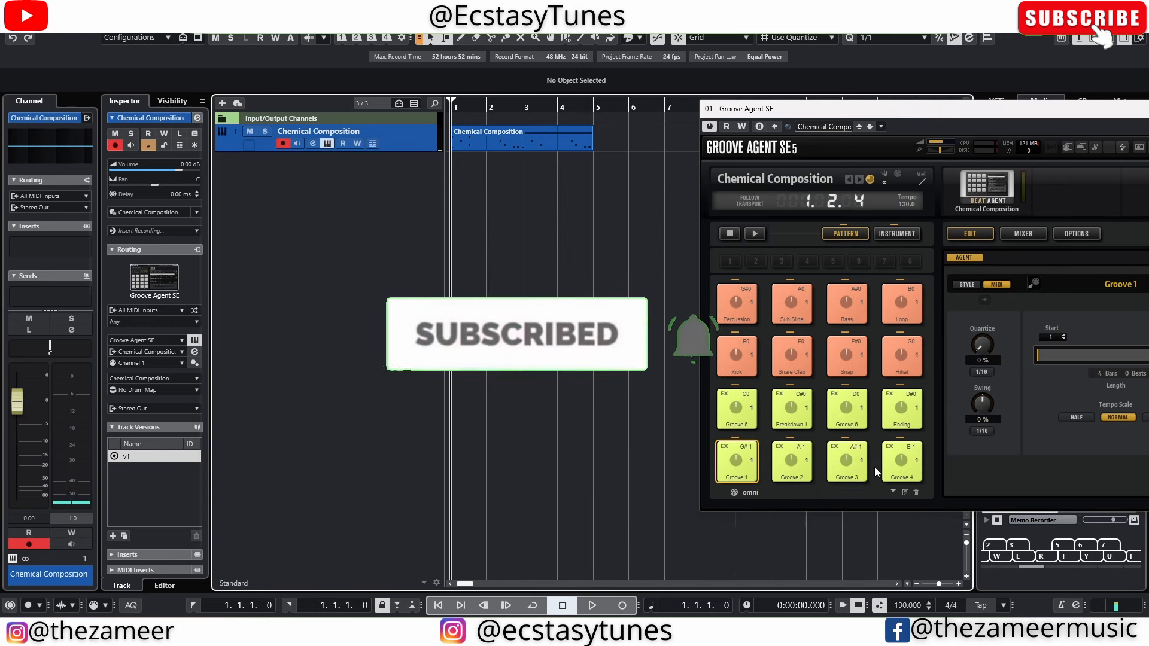
Audition Groove 1 with its tempo scale at Half and Double, and set the scale back to Normal.
{"action": "left_click_drag", "start_coordinate": [990, 113], "coordinate": [773, 166]}
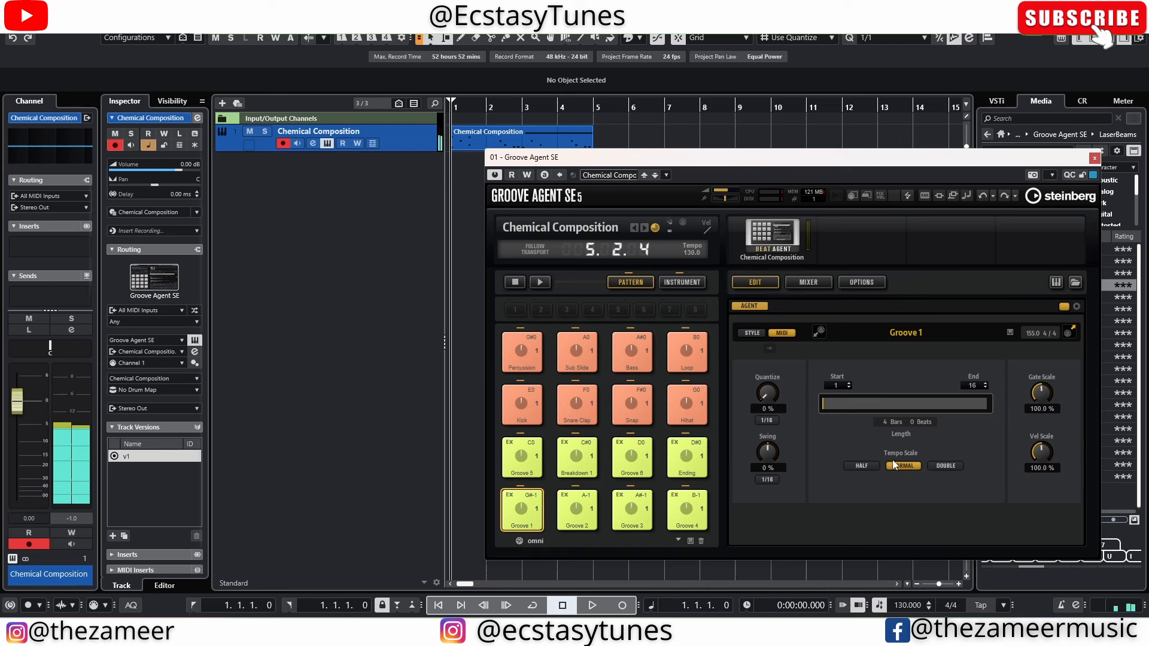
{"action": "left_click", "coordinate": [861, 465]}
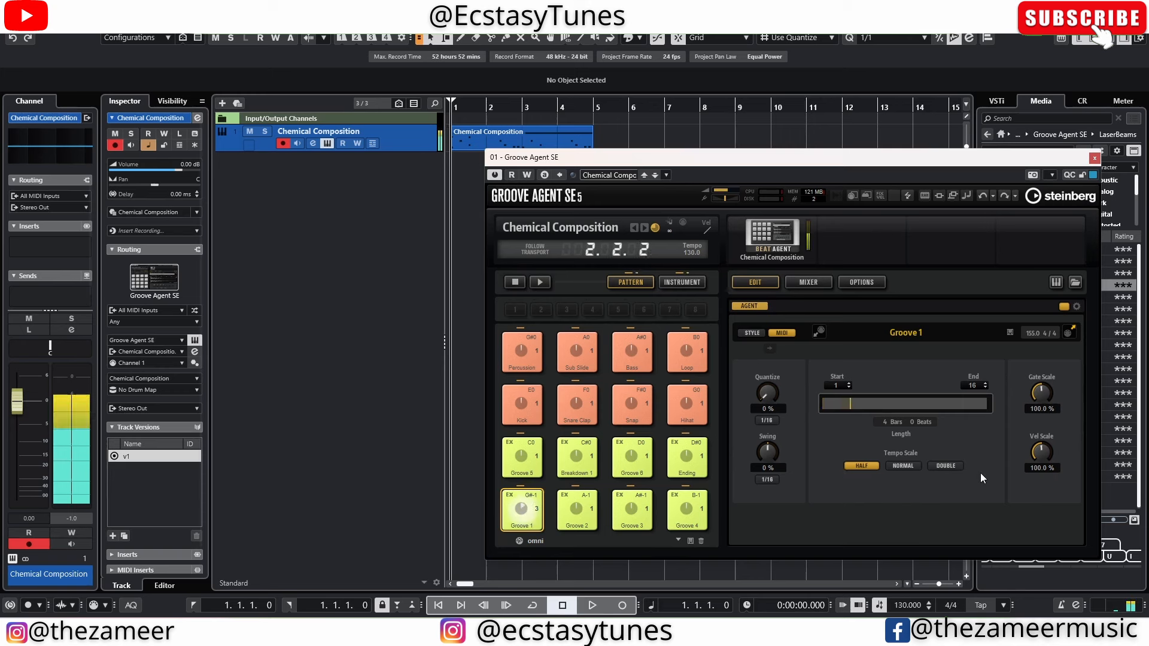
{"action": "left_click", "coordinate": [947, 469]}
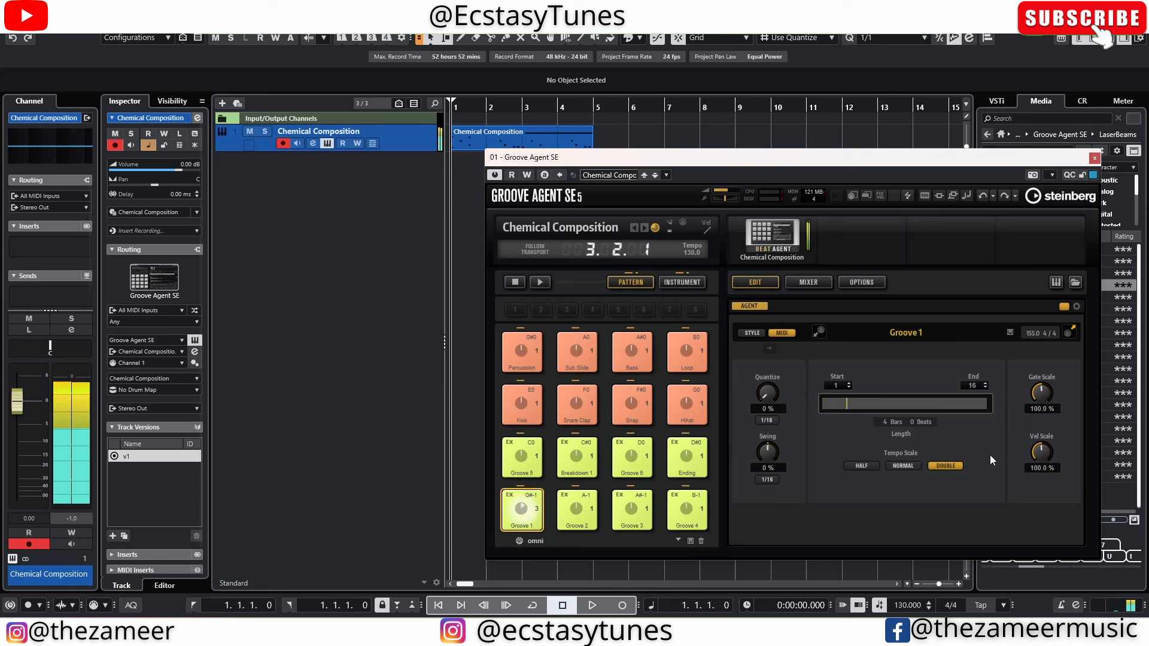
{"action": "left_click", "coordinate": [903, 466]}
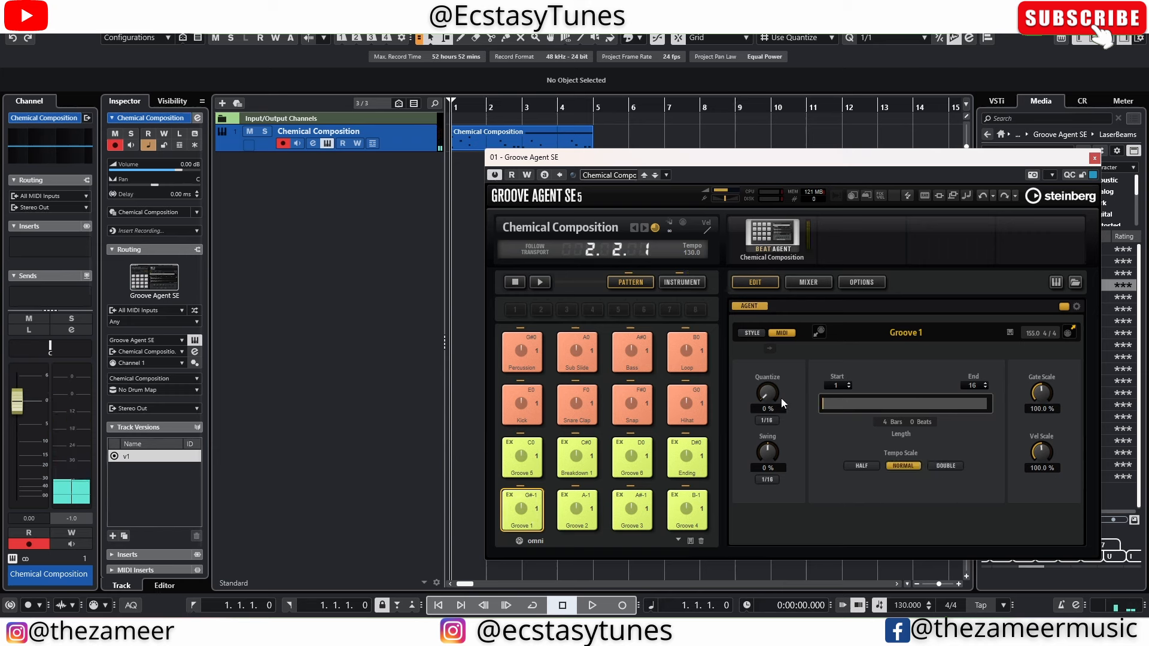
{"action": "left_click_drag", "start_coordinate": [773, 395], "coordinate": [774, 390]}
{"action": "left_click", "coordinate": [770, 422]}
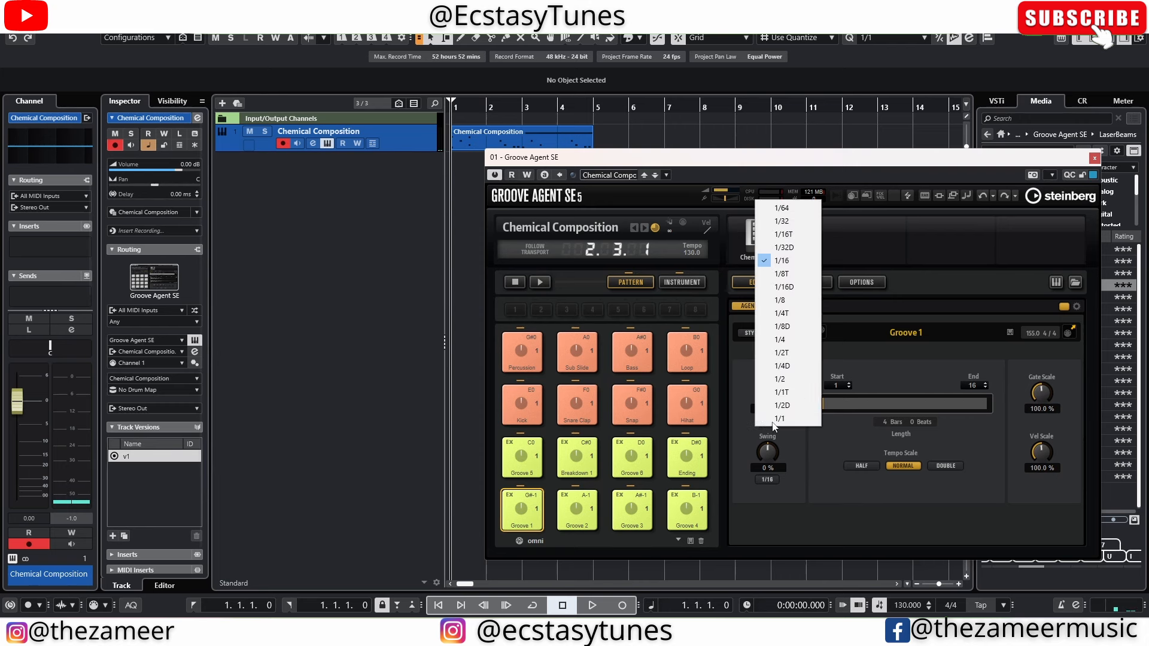
{"action": "left_click", "coordinate": [824, 459]}
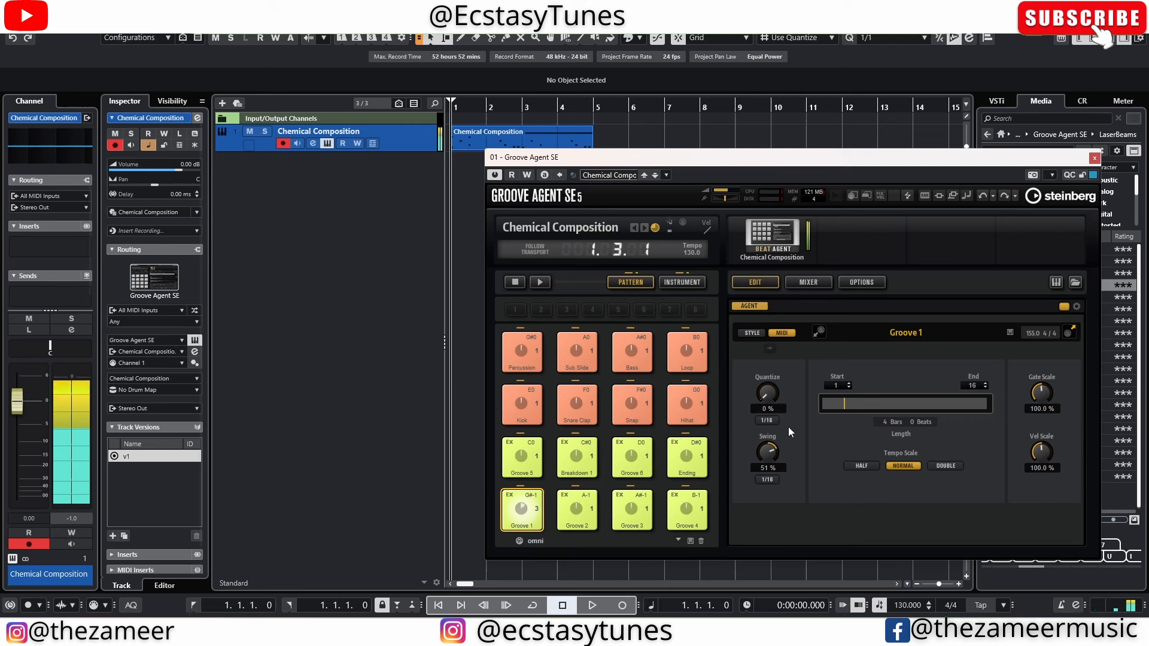
Raise Groove 1's swing to 82 % and set its tempo scale to Double.
{"action": "left_click_drag", "start_coordinate": [768, 458], "coordinate": [769, 444]}
{"action": "left_click_drag", "start_coordinate": [771, 448], "coordinate": [771, 443]}
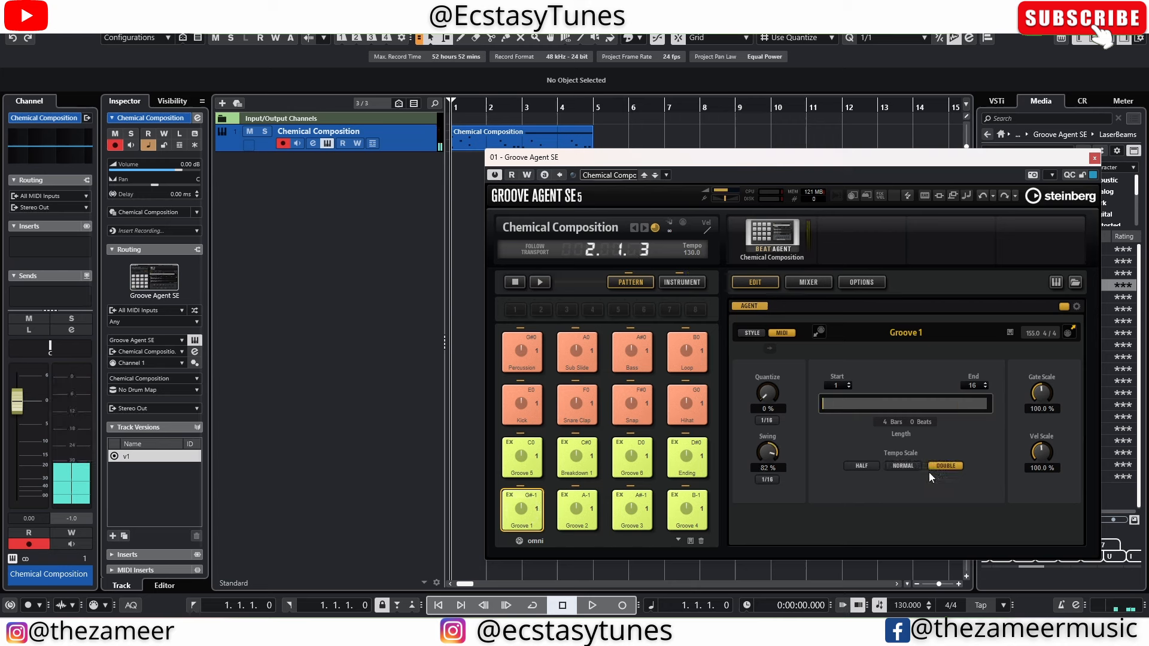
{"action": "left_click", "coordinate": [945, 466]}
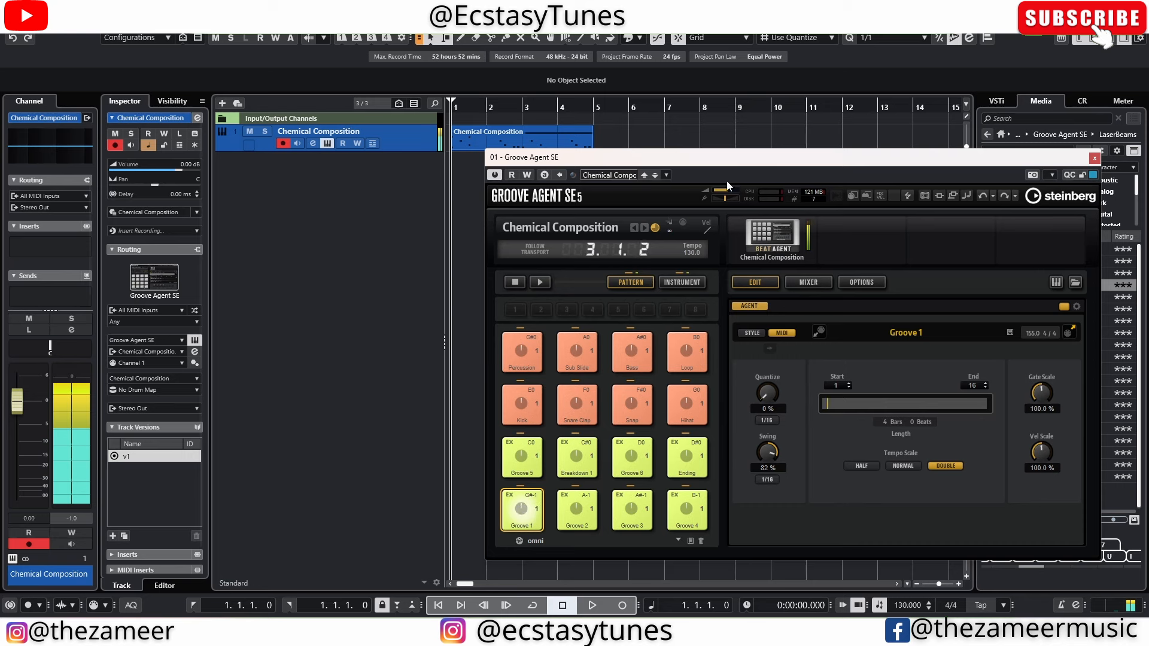
Place the double-tempo Groove 1 pattern as a MIDI part at bar 6 of the Chemical Composition track and play it back.
{"action": "left_click_drag", "start_coordinate": [733, 165], "coordinate": [853, 198]}
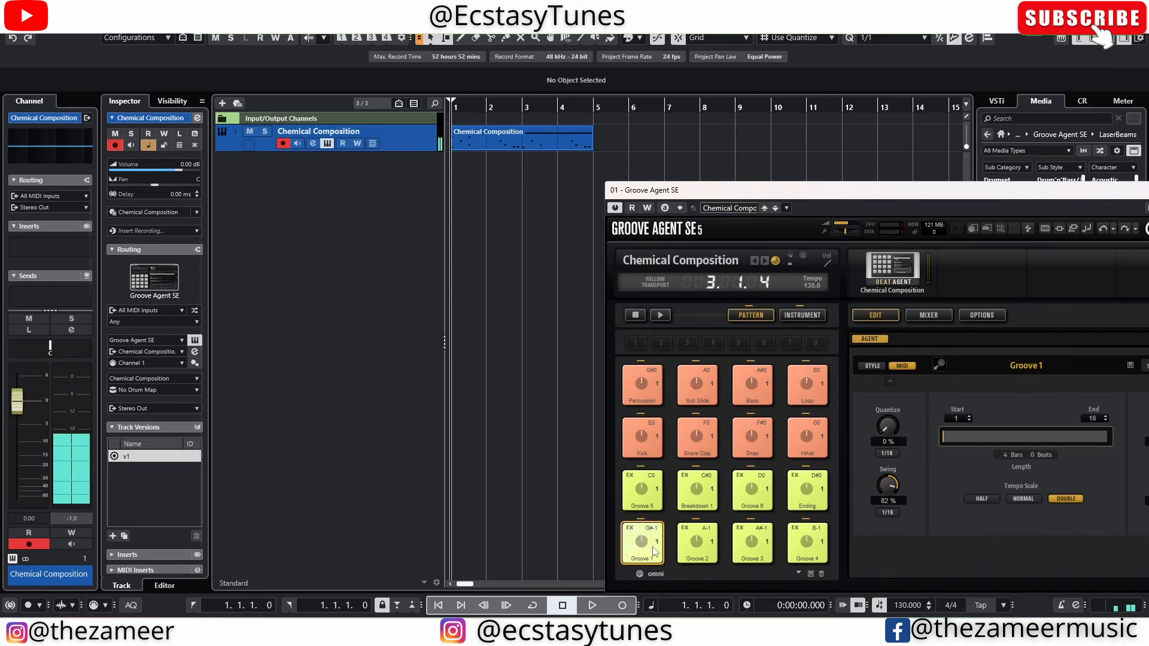
{"action": "left_click_drag", "start_coordinate": [641, 542], "coordinate": [639, 145]}
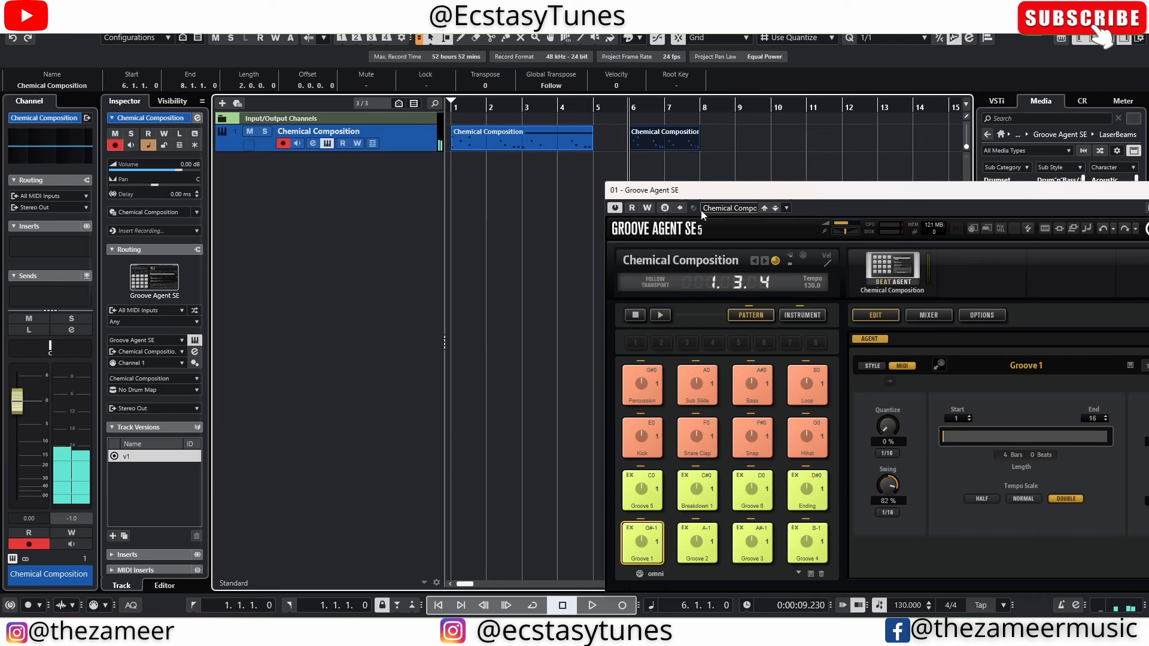
{"action": "left_click", "coordinate": [503, 151]}
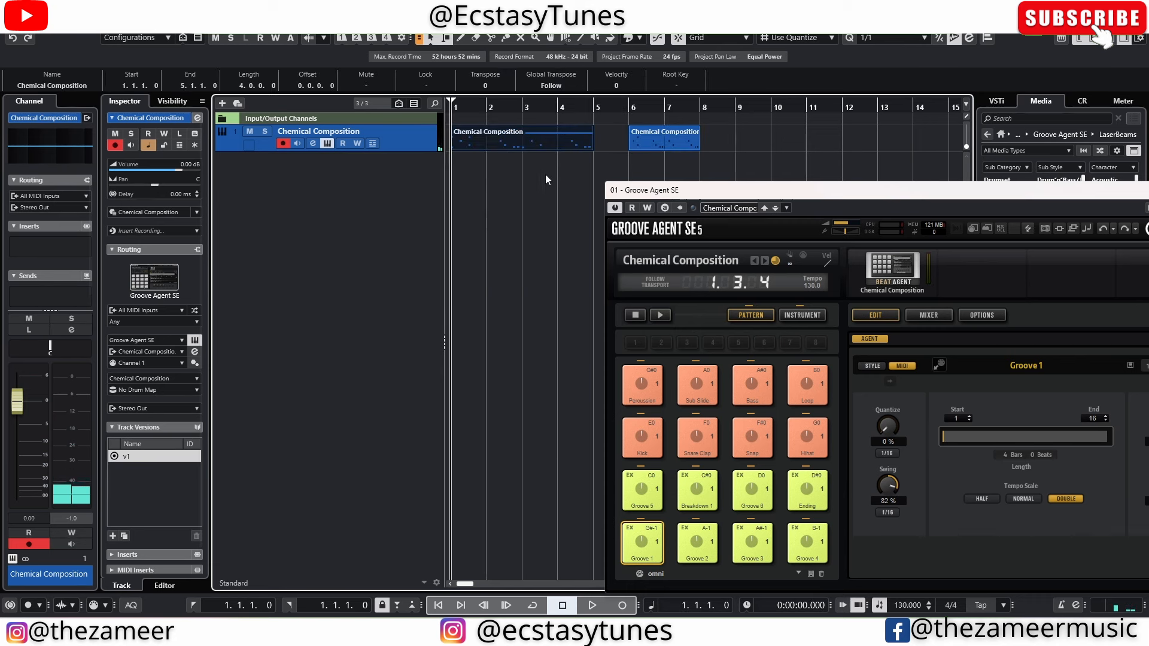
{"action": "left_click", "coordinate": [680, 149]}
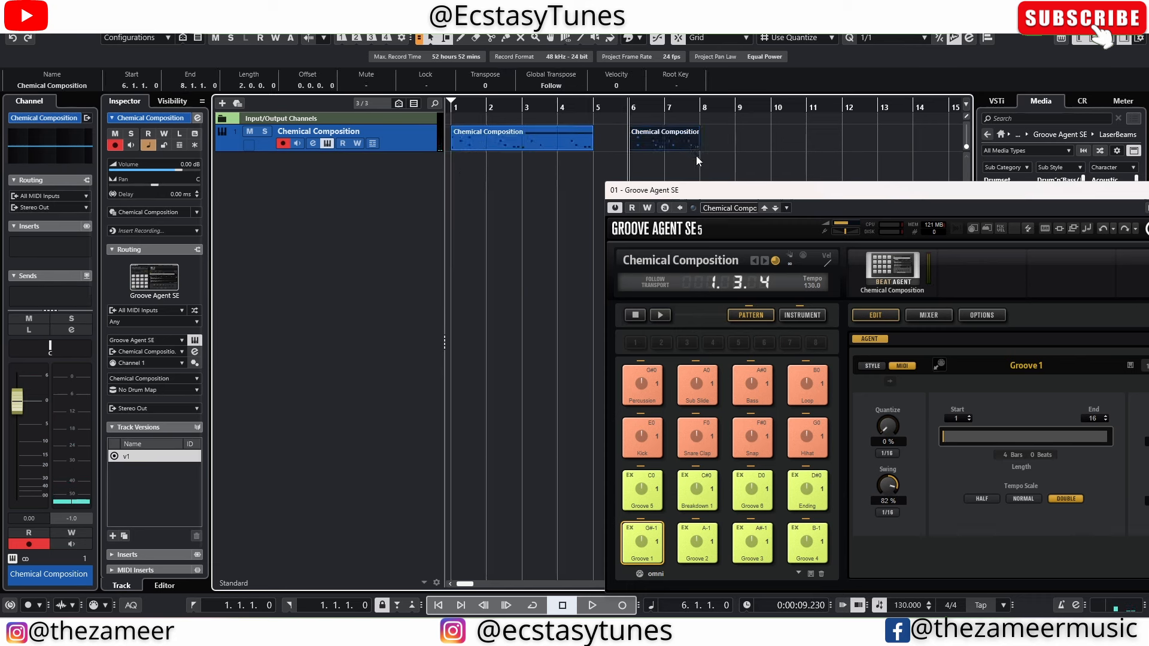
{"action": "key", "text": "space"}
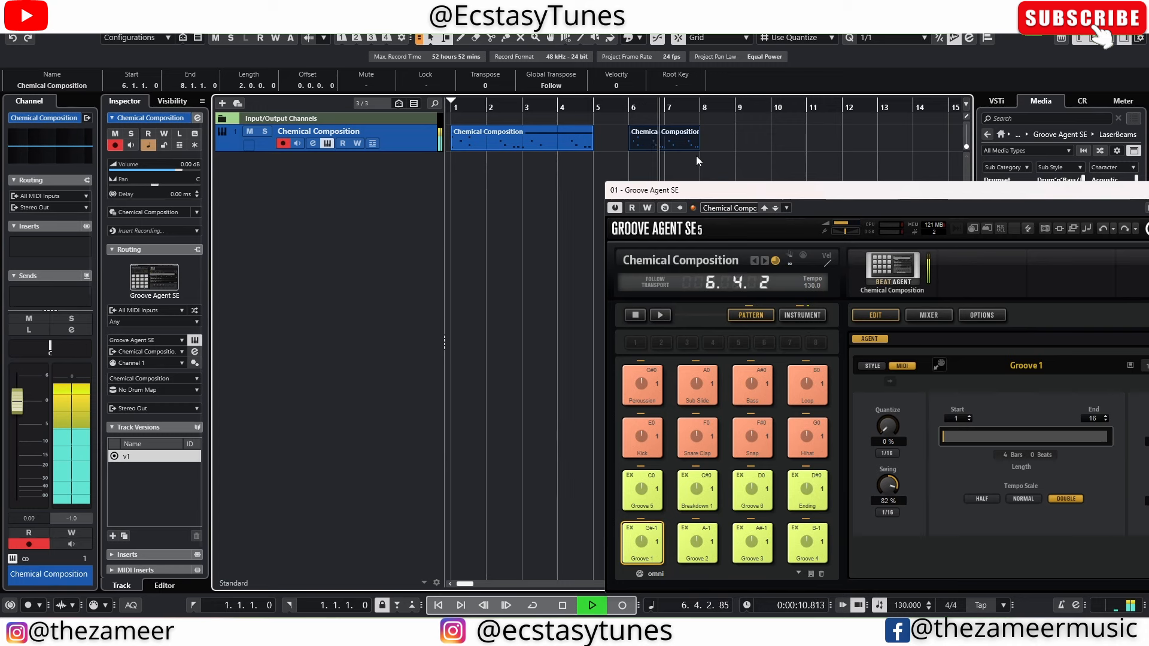
{"action": "left_click", "coordinate": [559, 146]}
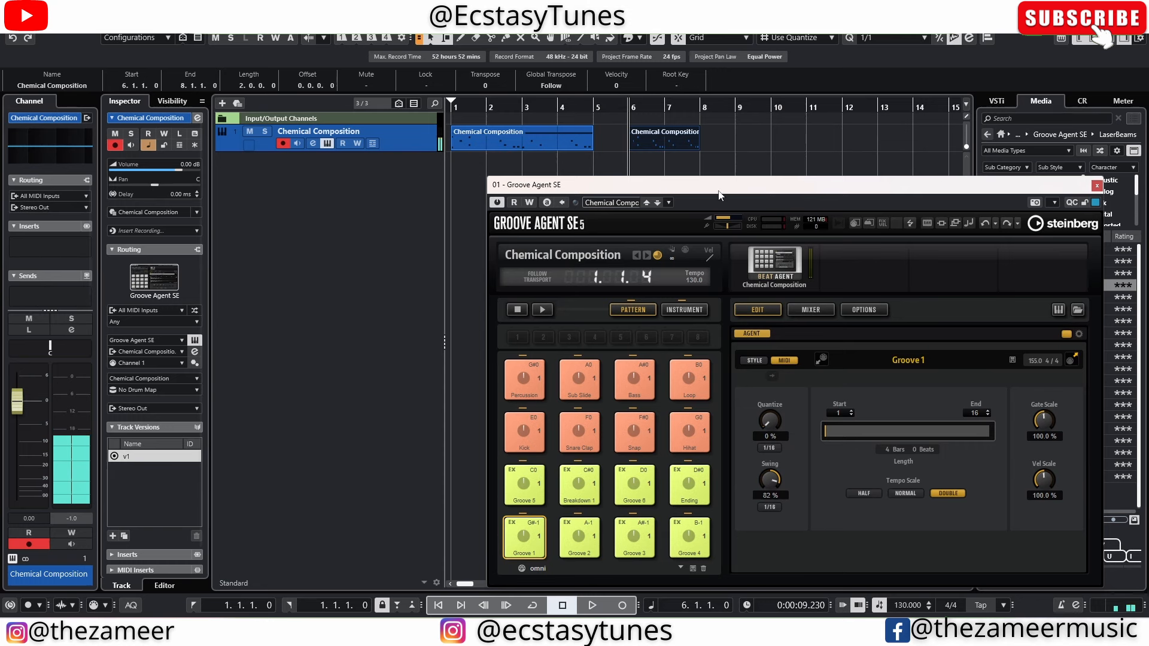
Place another double-tempo Groove 1 pattern as a MIDI part at bar 9 and select it.
{"action": "left_click_drag", "start_coordinate": [720, 195], "coordinate": [647, 195]}
{"action": "left_click", "coordinate": [550, 146]}
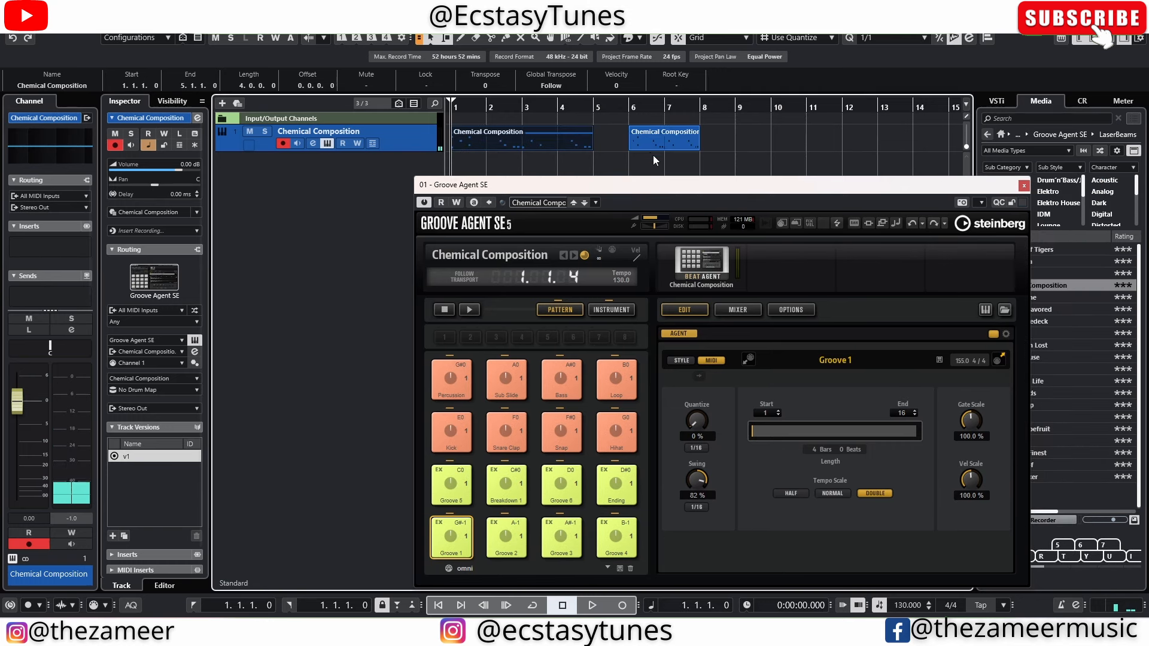
{"action": "left_click", "coordinate": [694, 160]}
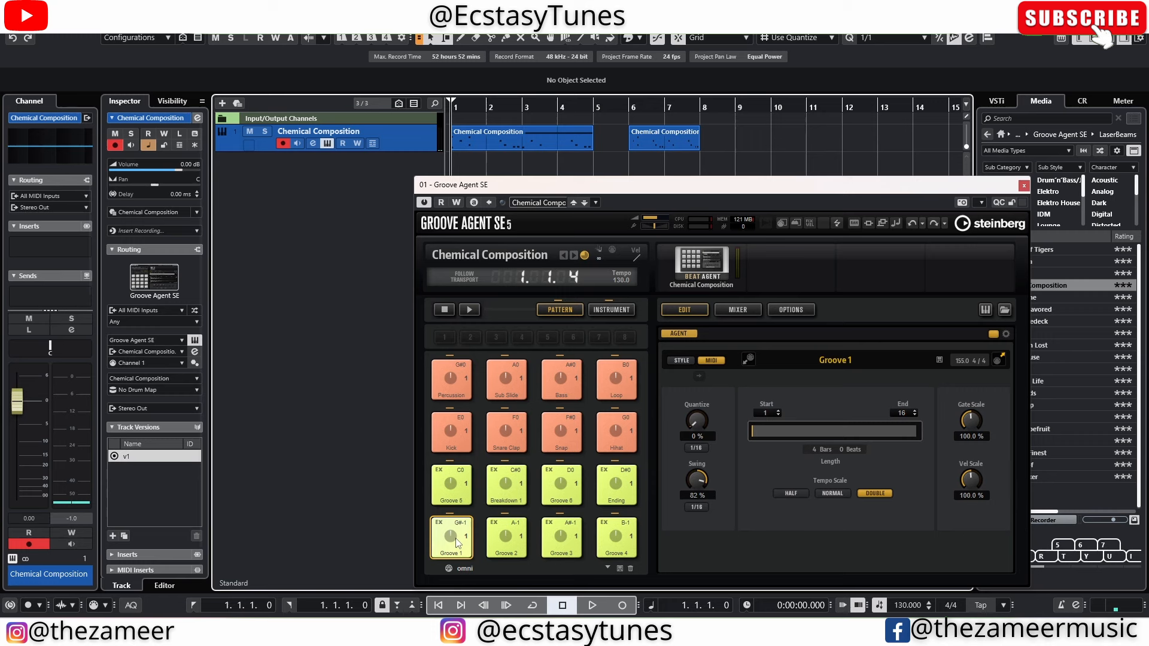
{"action": "left_click_drag", "start_coordinate": [457, 543], "coordinate": [755, 146]}
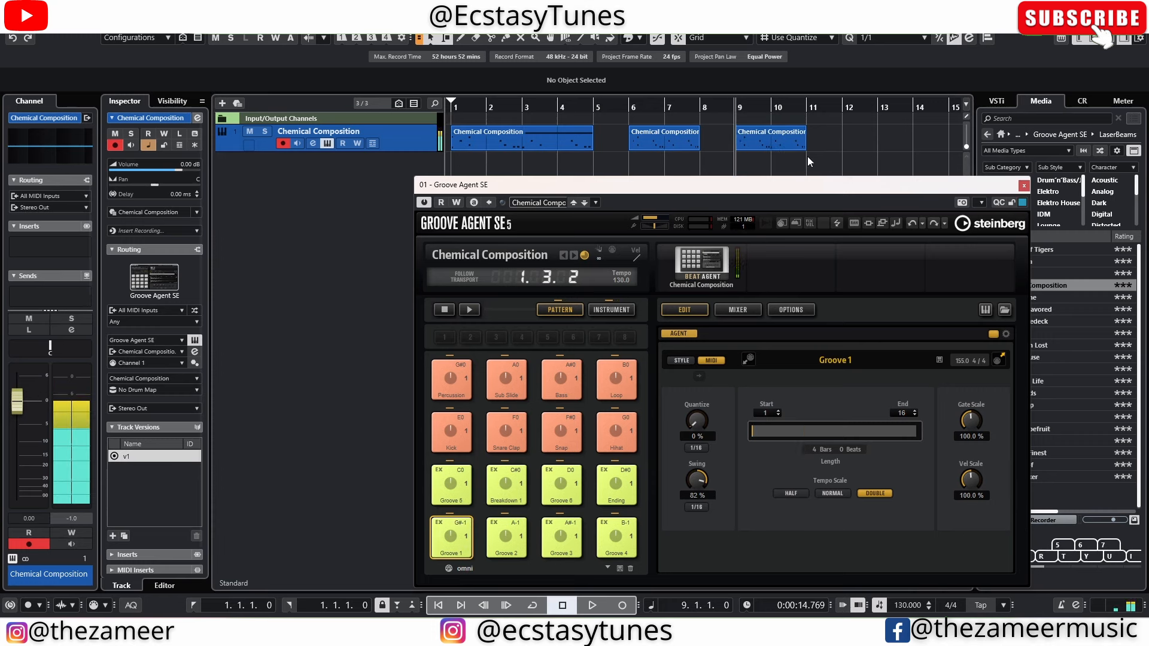
{"action": "scroll", "coordinate": [810, 156], "scroll_direction": "up", "scroll_amount": 2}
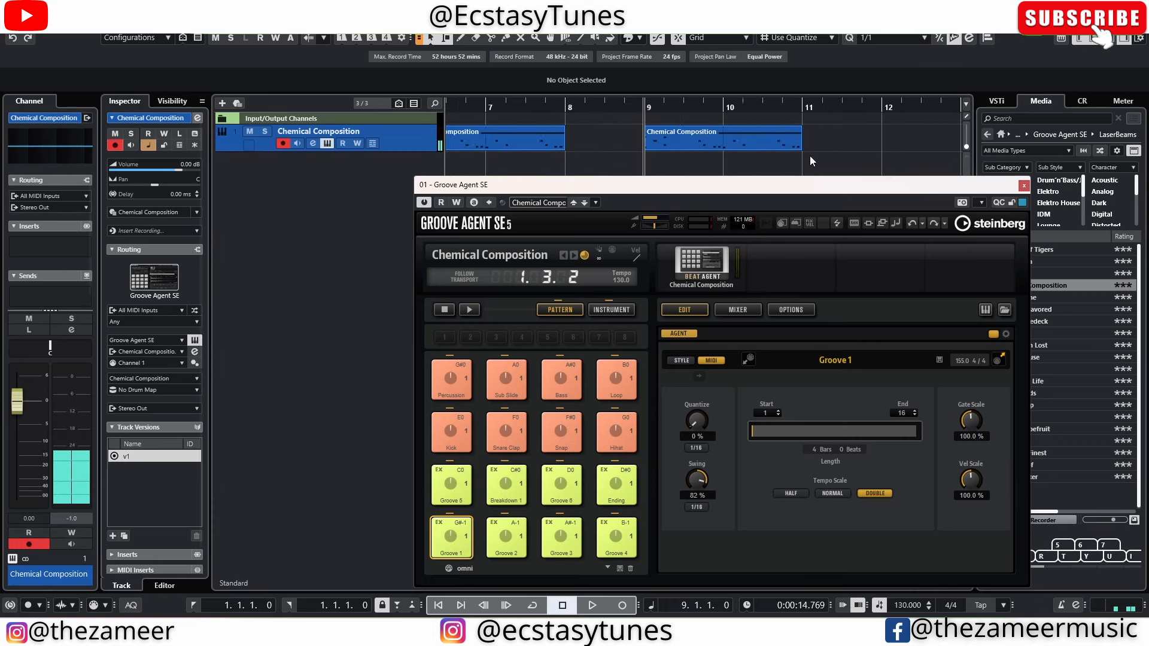
{"action": "scroll", "coordinate": [809, 156], "scroll_direction": "down", "scroll_amount": 3}
{"action": "left_click", "coordinate": [680, 143]}
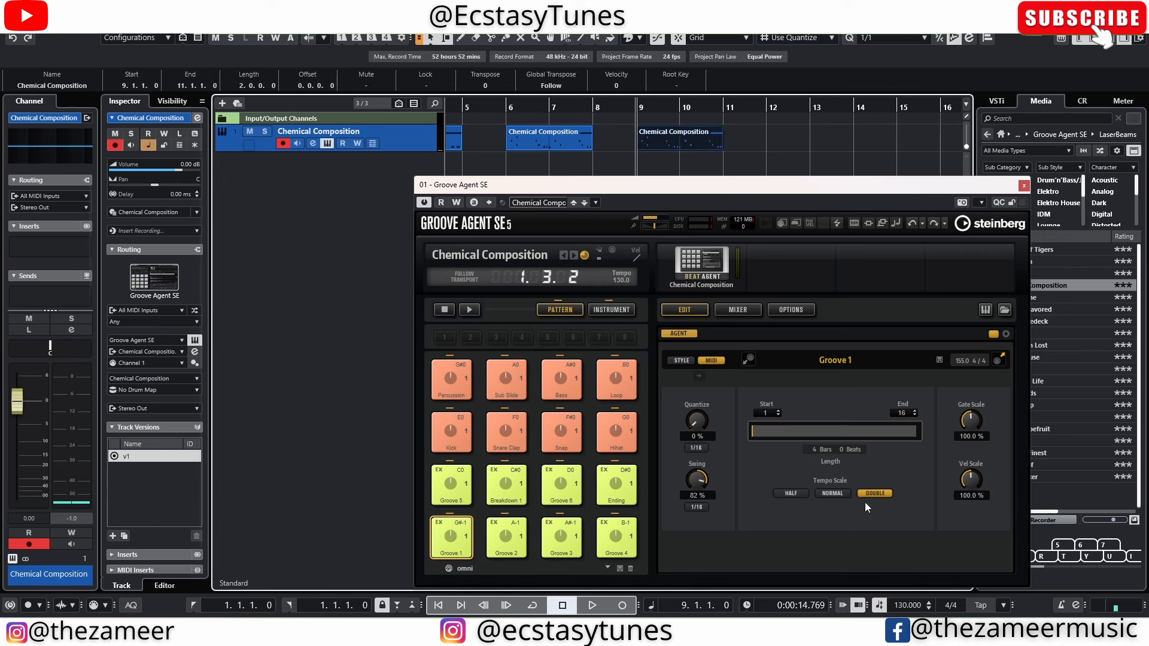
Set Groove 1's tempo scale to Normal and place the Groove 2 pattern as a MIDI part at bar 11.
{"action": "left_click", "coordinate": [829, 494]}
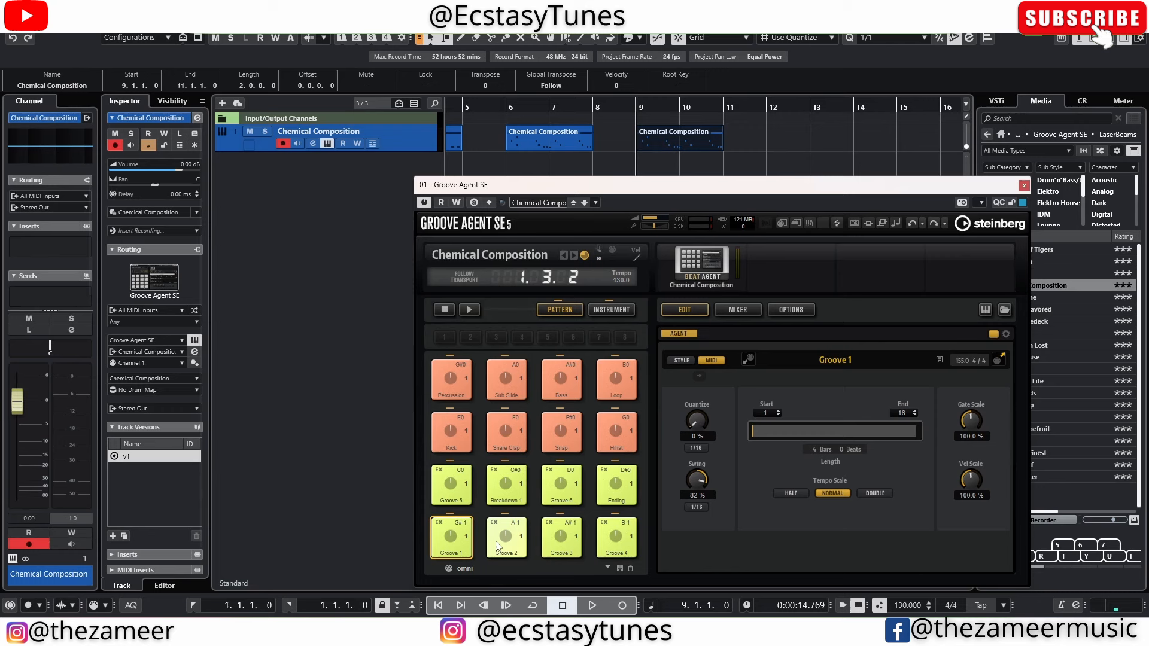
{"action": "left_click_drag", "start_coordinate": [497, 546], "coordinate": [754, 146]}
{"action": "left_click", "coordinate": [784, 145]}
{"action": "left_click", "coordinate": [882, 148]}
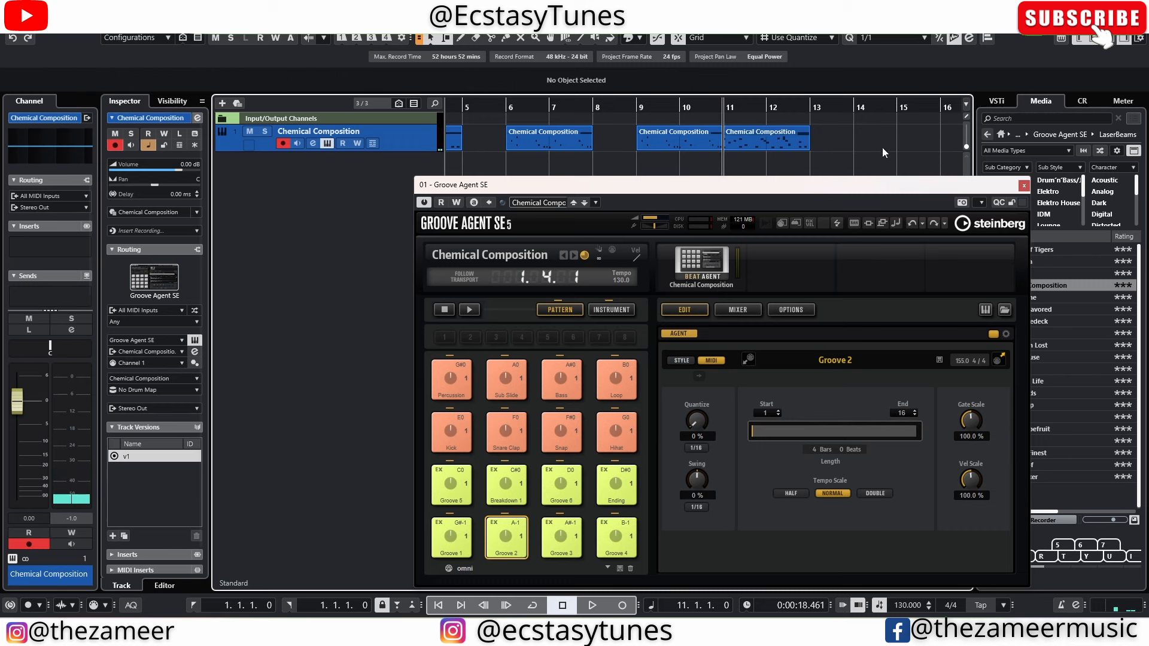
Select the adjoining Groove 1 and Groove 2 parts at bars 9 and 11 and play them back from the start of the selection.
{"action": "left_click_drag", "start_coordinate": [848, 146], "coordinate": [665, 149]}
{"action": "key", "text": "l"}
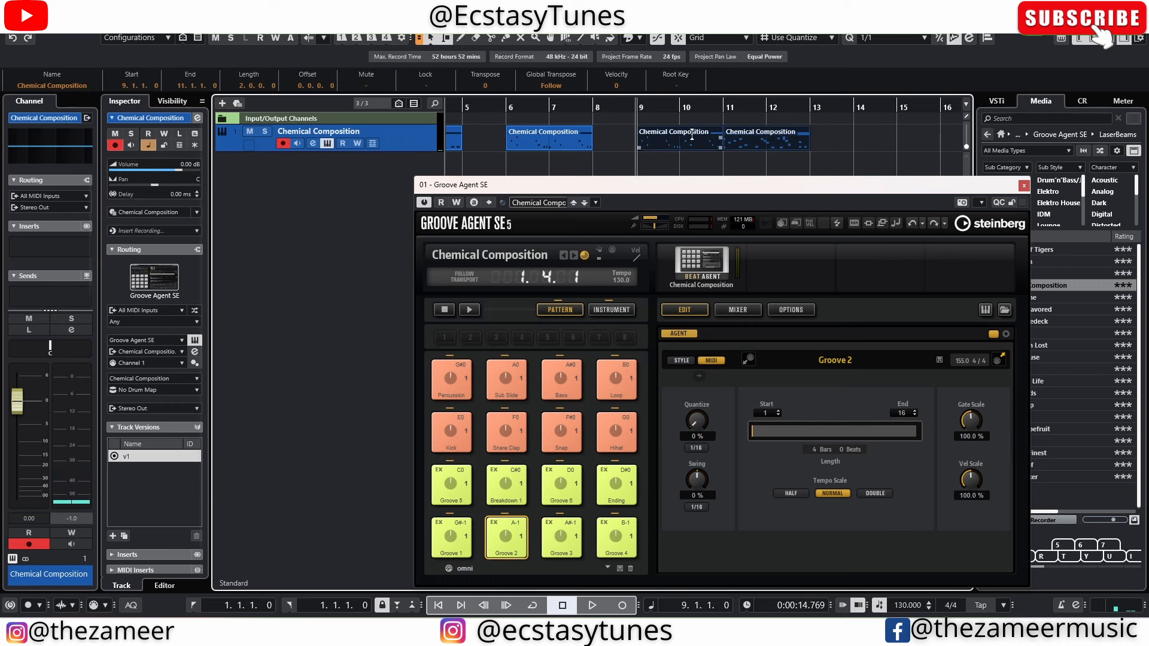
{"action": "key", "text": "space"}
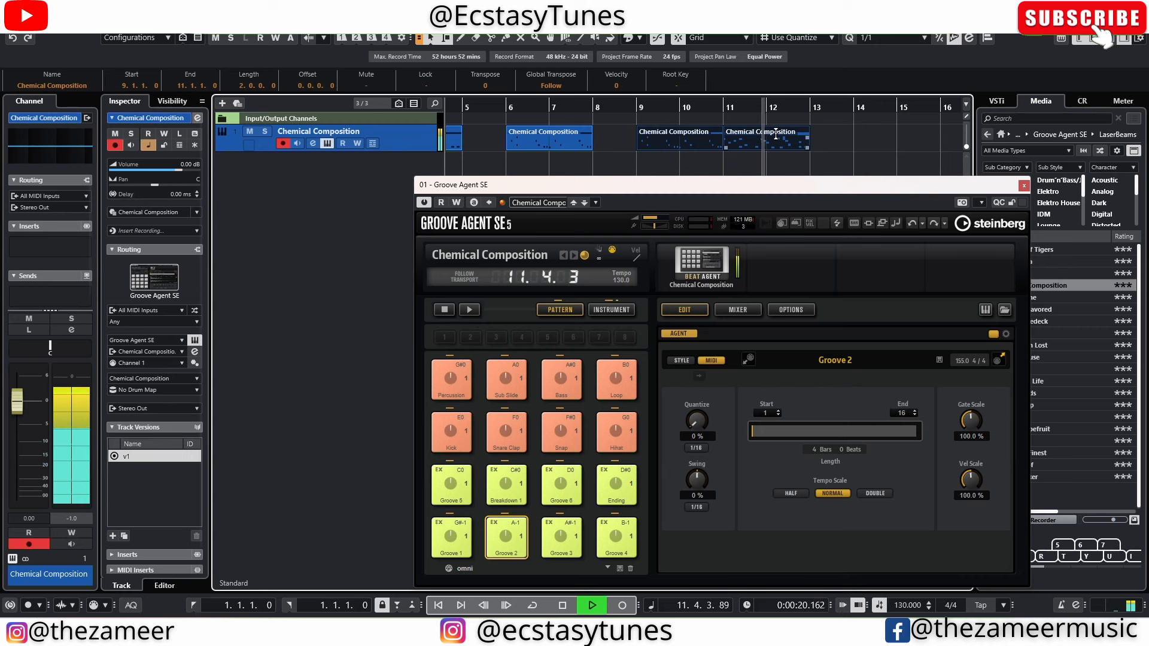
{"action": "left_click", "coordinate": [832, 150]}
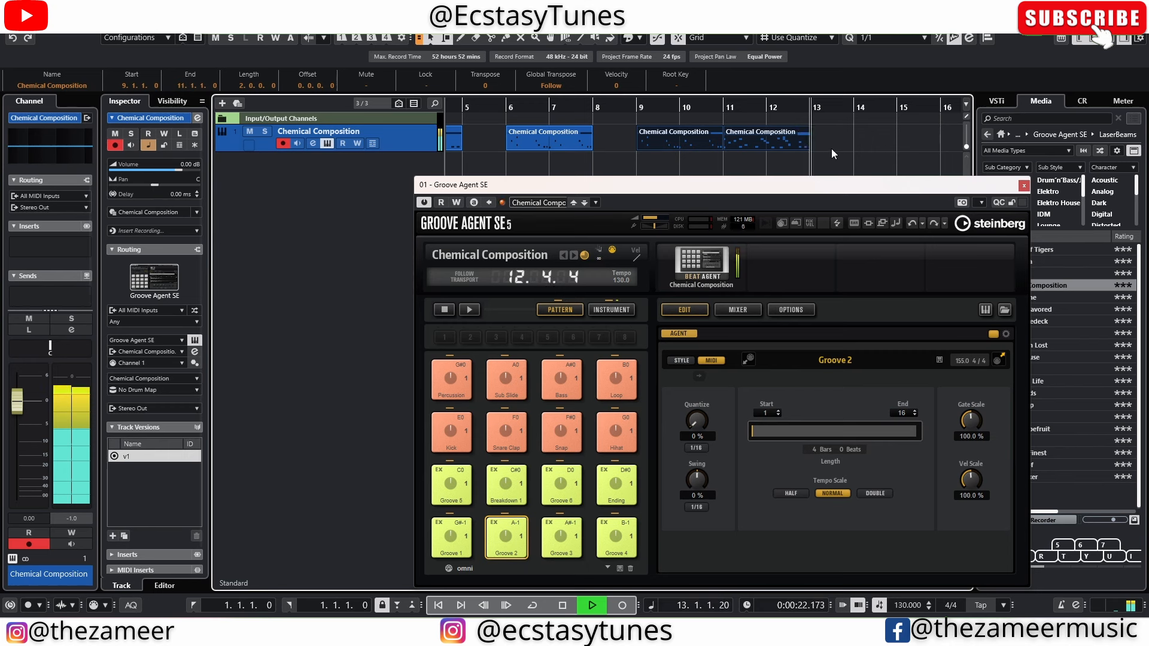
{"action": "key", "text": "space"}
{"action": "left_click", "coordinate": [662, 144]}
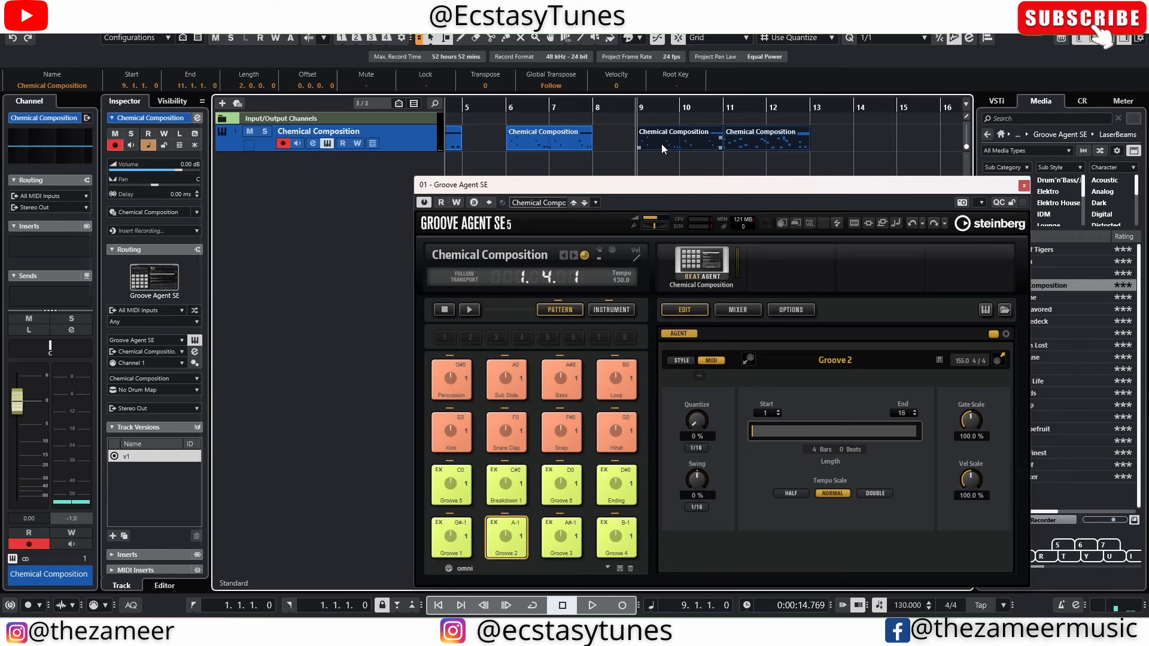
Try the Groove 3 pattern as a MIDI part at bar 13 and delete it again.
{"action": "left_click_drag", "start_coordinate": [561, 536], "coordinate": [813, 144]}
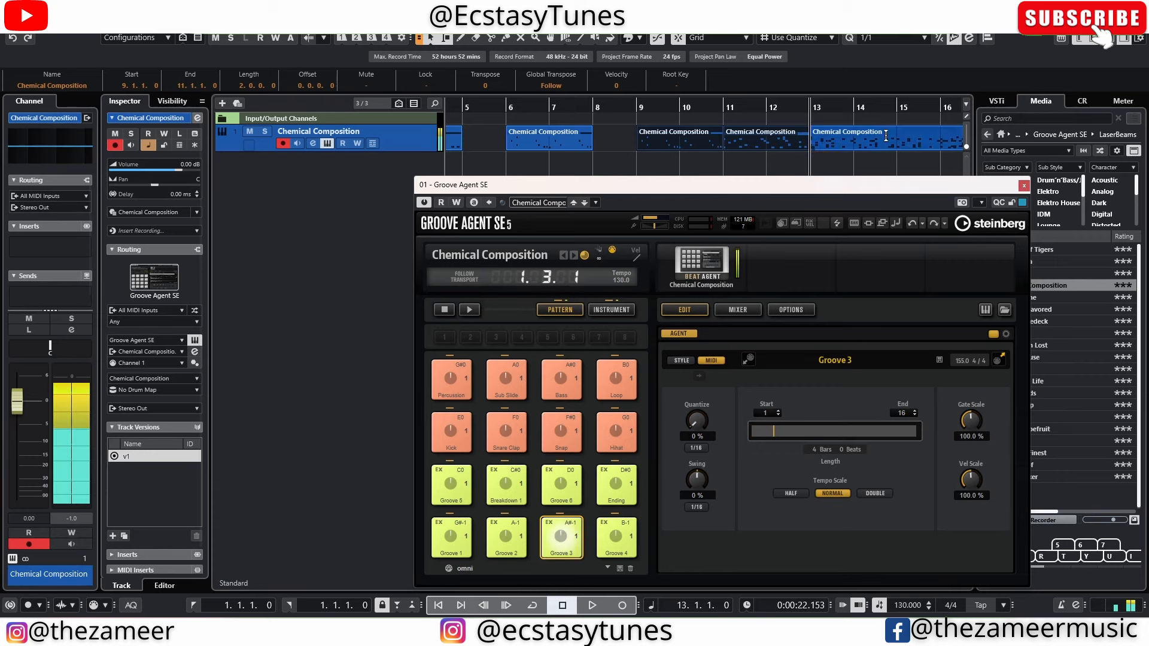
{"action": "left_click_drag", "start_coordinate": [845, 185], "coordinate": [657, 235]}
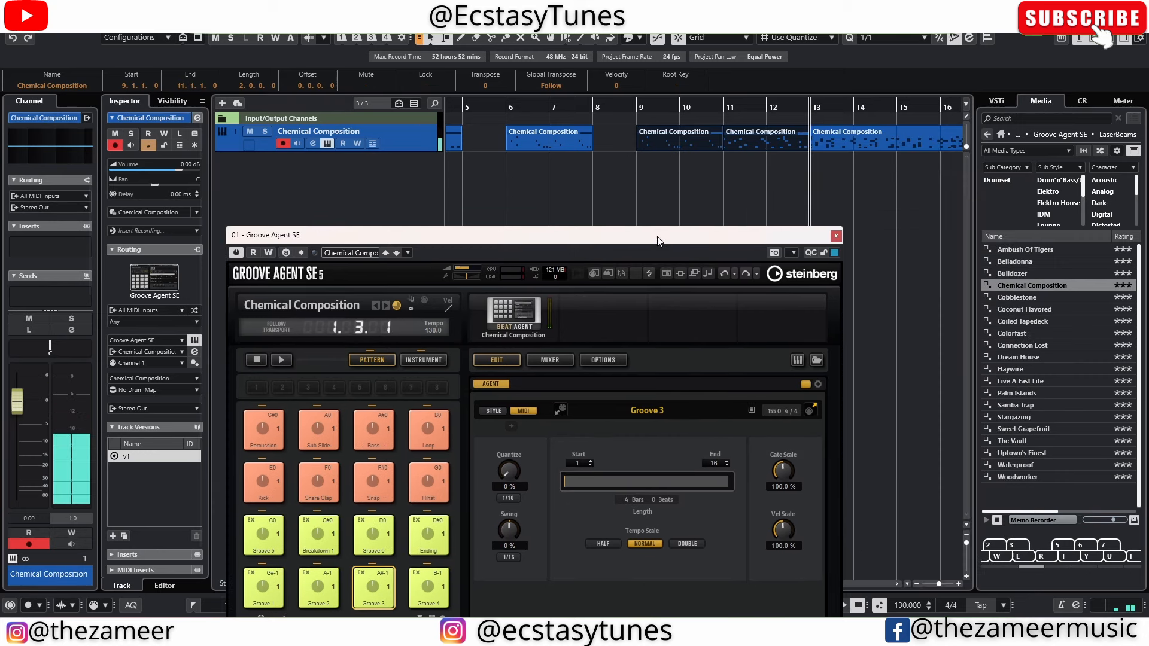
{"action": "key", "text": "g"}
{"action": "key", "text": "g"}
{"action": "left_click", "coordinate": [724, 146]}
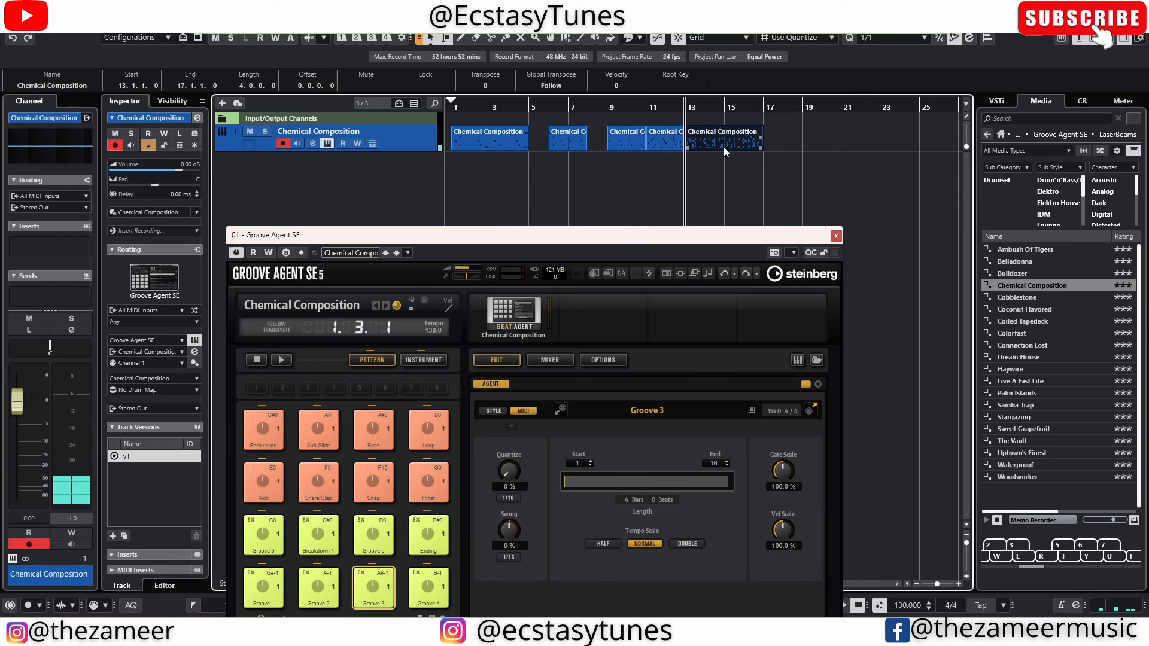
{"action": "key", "text": "Delete"}
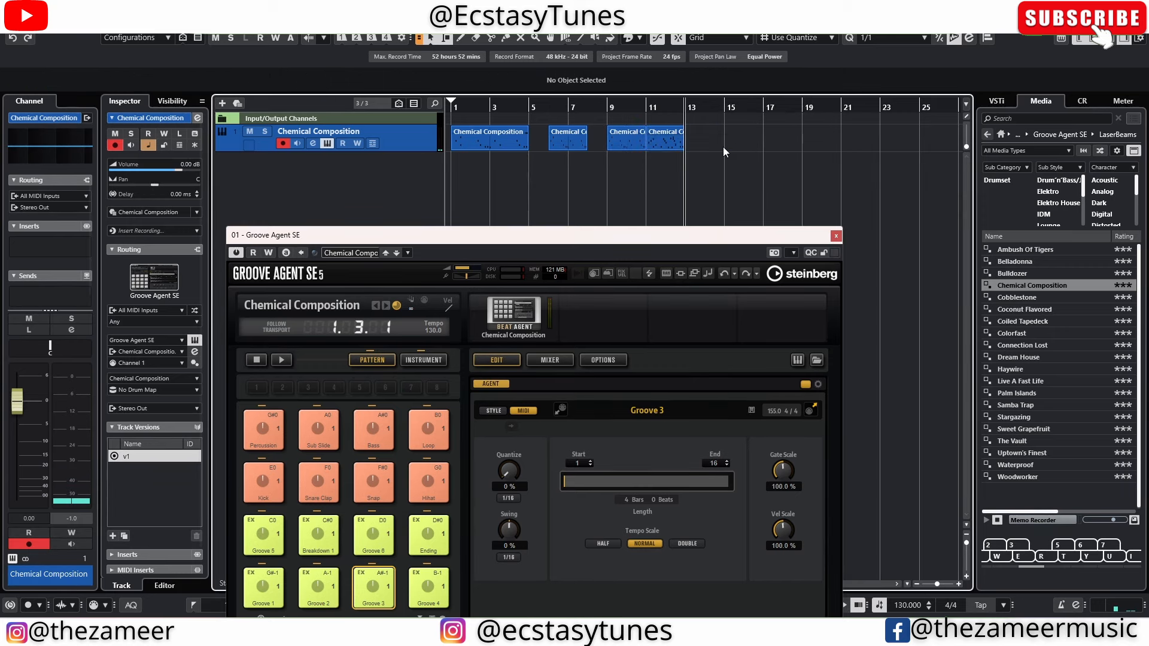
Select the part at bar 9, show Groove Agent's instrument pads and audition the Kick 2 pad.
{"action": "scroll", "coordinate": [641, 196], "scroll_direction": "up", "scroll_amount": 4, "text": "ctrl"}
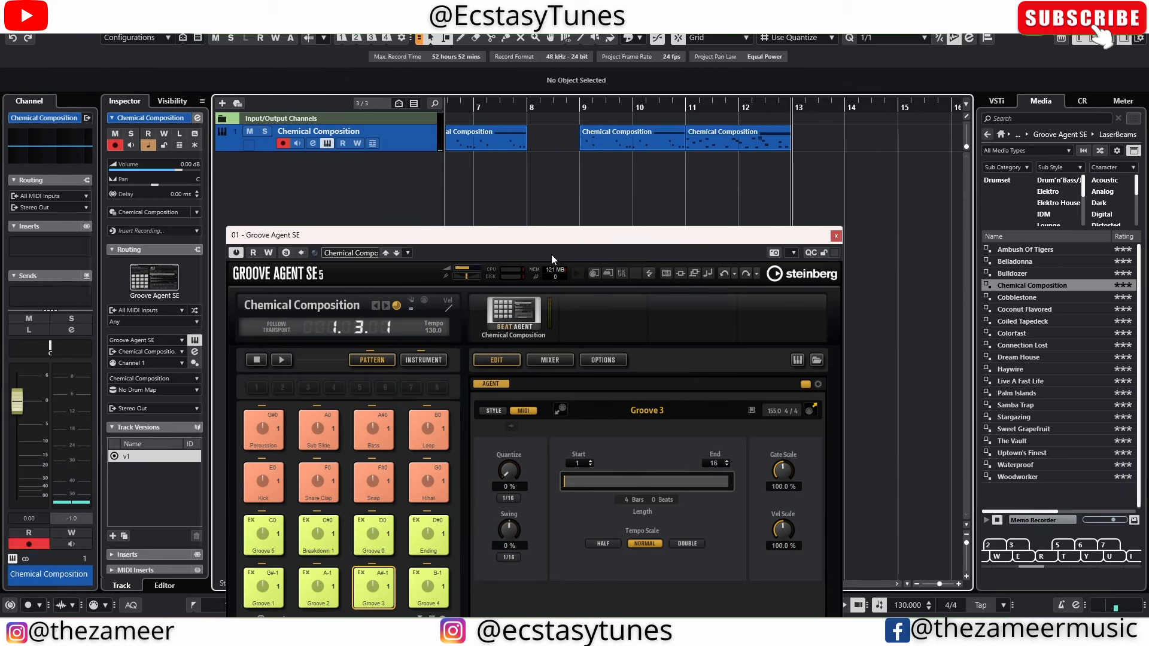
{"action": "left_click_drag", "start_coordinate": [554, 239], "coordinate": [677, 190]}
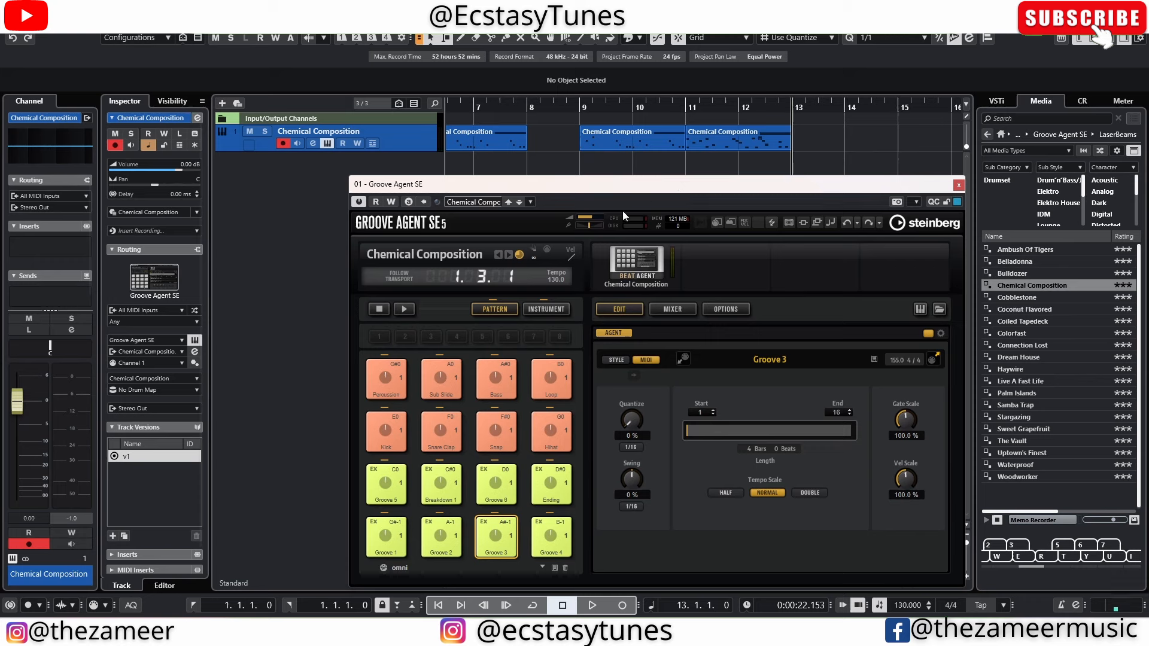
{"action": "left_click", "coordinate": [655, 142]}
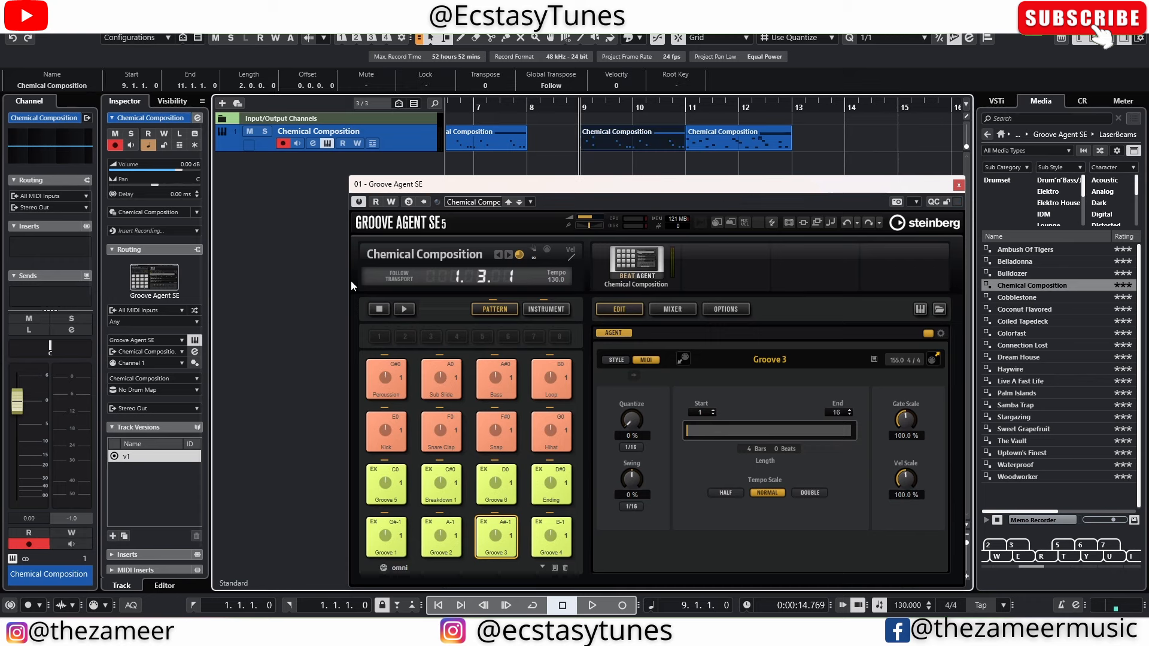
{"action": "left_click", "coordinate": [546, 309]}
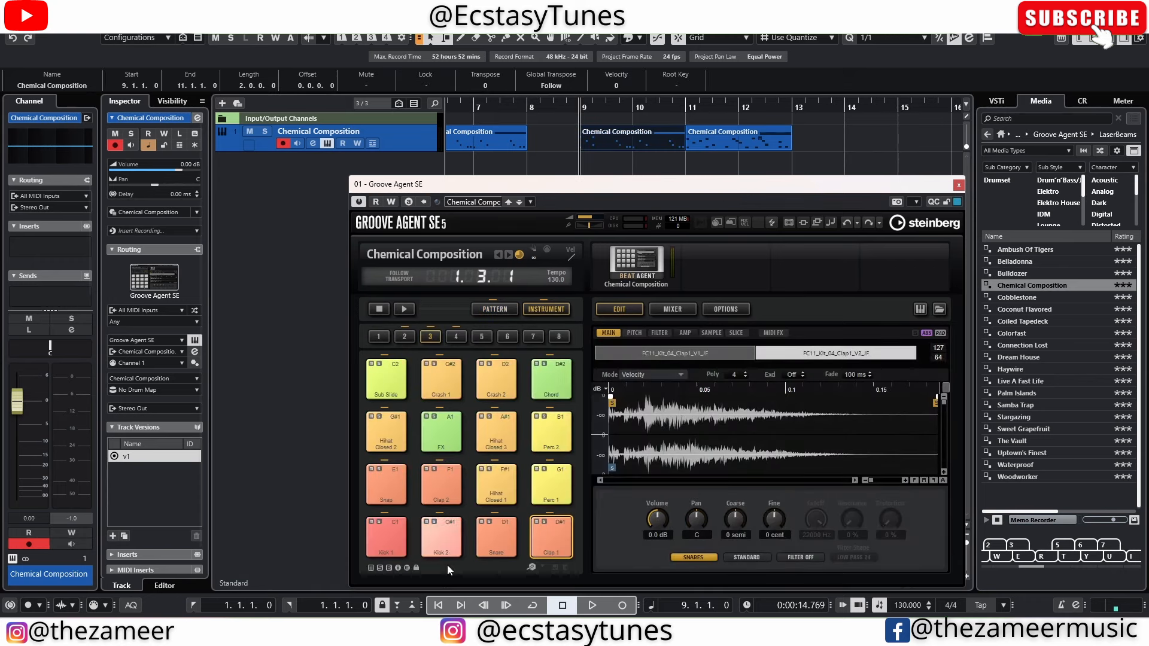
{"action": "left_click", "coordinate": [442, 544]}
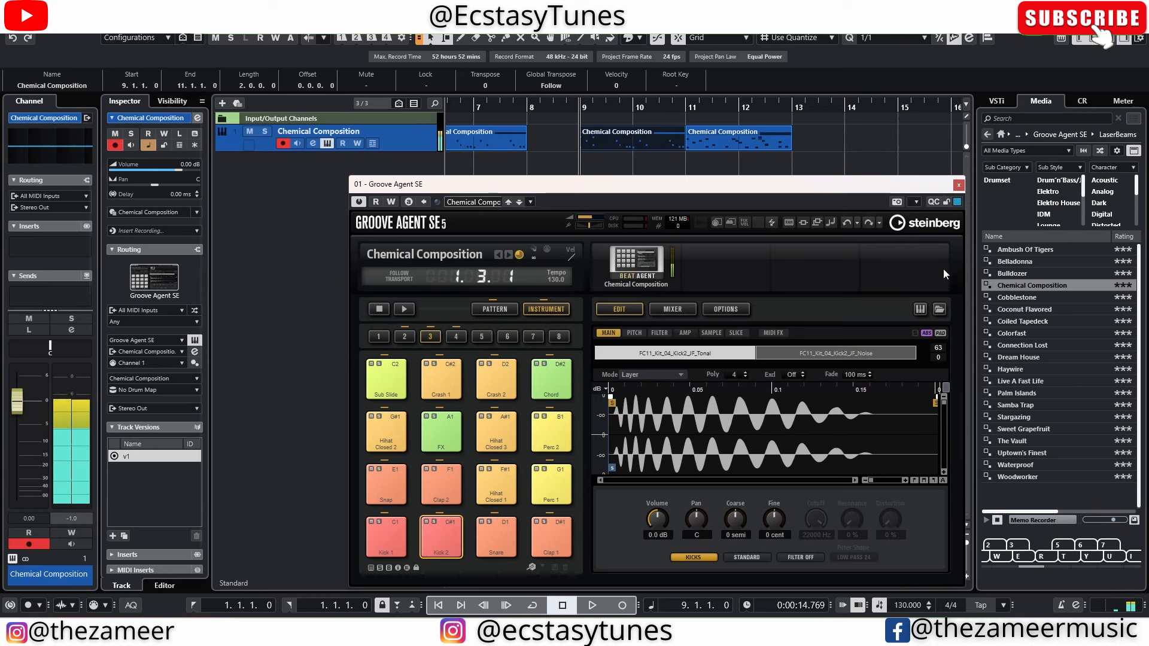
Browse to the BOONIE DRUM KIT SAMPLES folder, replace the Kick 1 pad's sample with BMKICK29 and audition the pad.
{"action": "left_click", "coordinate": [1001, 135]}
{"action": "left_click", "coordinate": [1097, 335]}
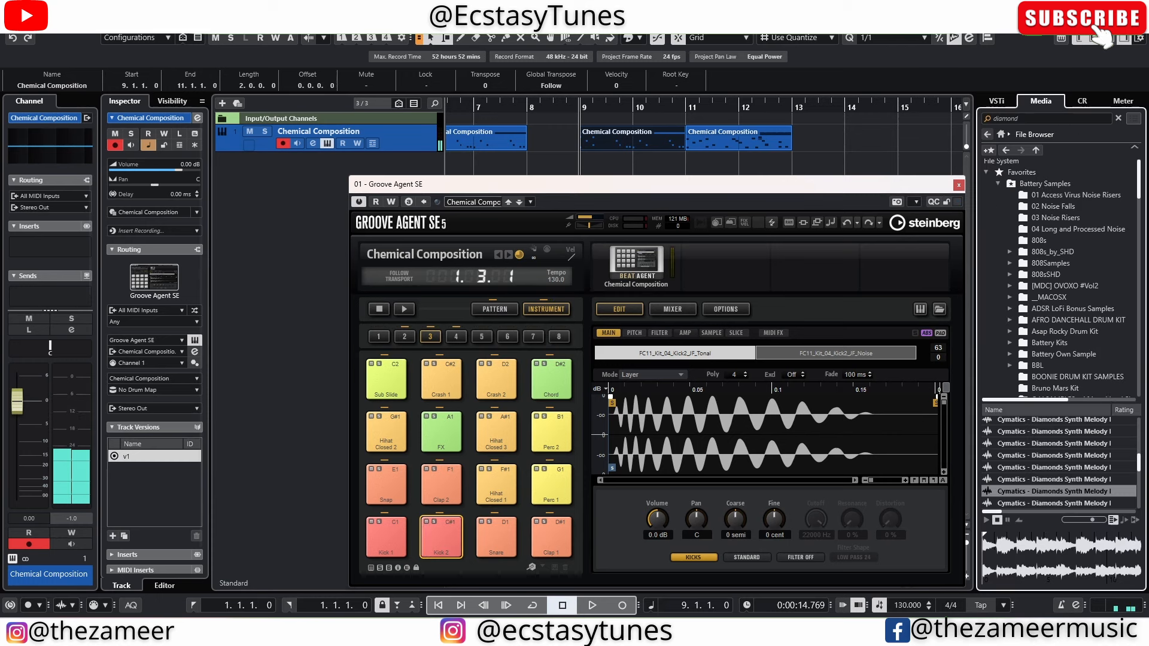
{"action": "left_click", "coordinate": [1103, 381]}
{"action": "left_click", "coordinate": [1039, 484]}
{"action": "scroll", "coordinate": [1051, 484], "scroll_direction": "down", "scroll_amount": 2}
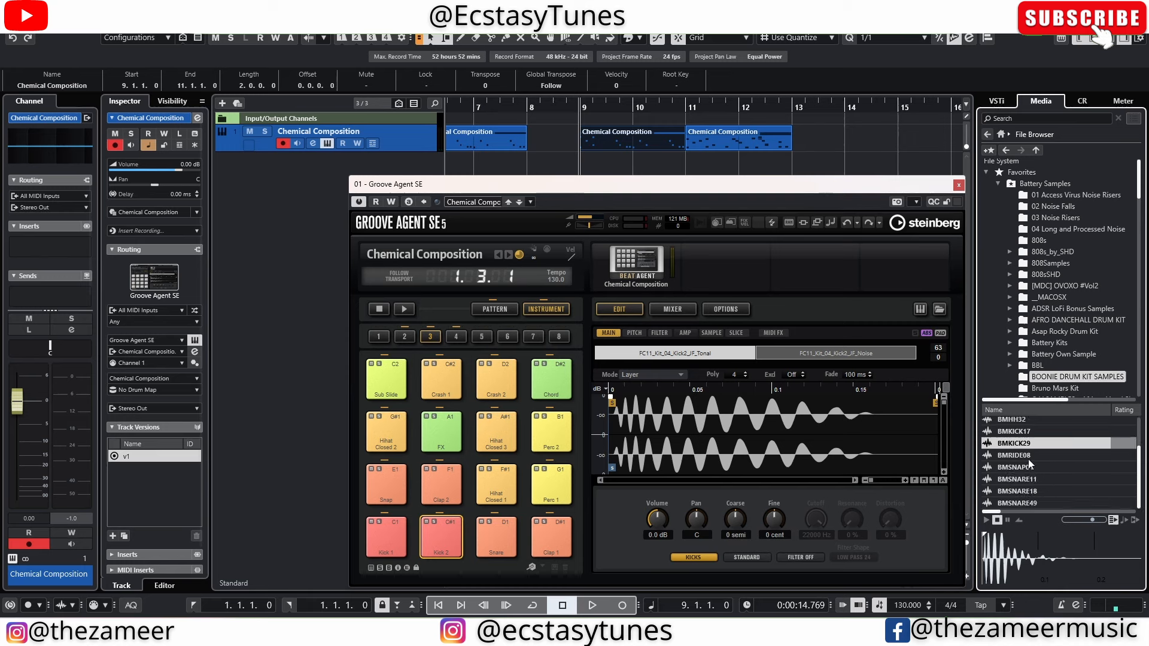
{"action": "left_click_drag", "start_coordinate": [1032, 444], "coordinate": [386, 539]}
{"action": "left_click", "coordinate": [396, 546]}
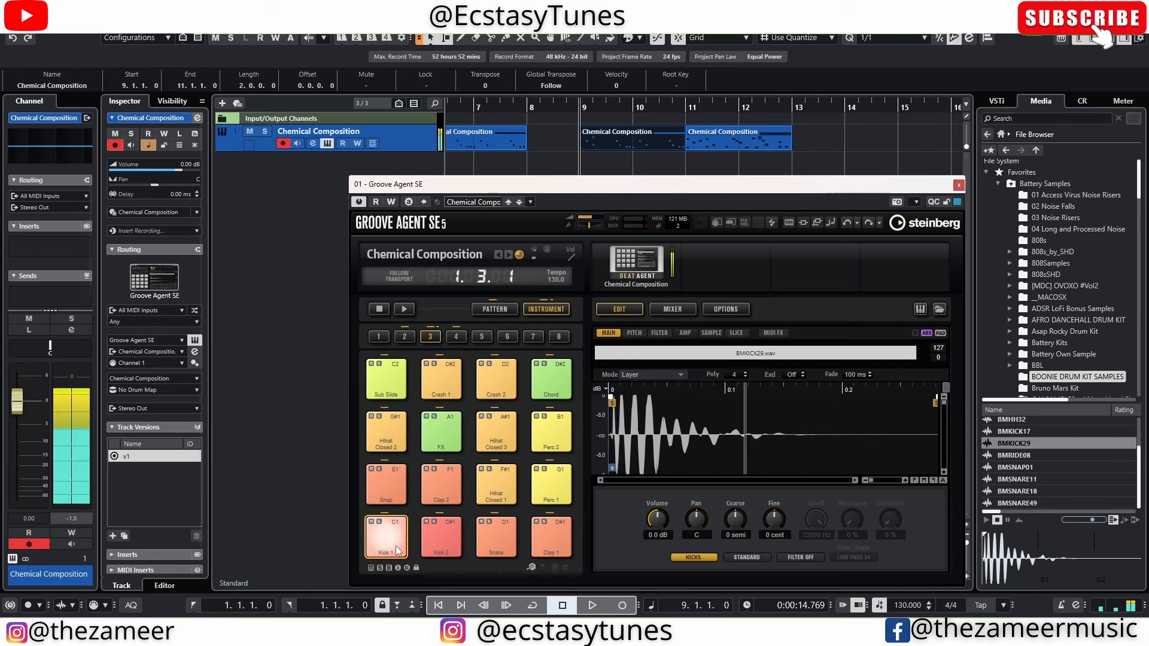
Replace the Snare pad's sample with BMSNAP01 and audition the pad.
{"action": "left_click", "coordinate": [1028, 467]}
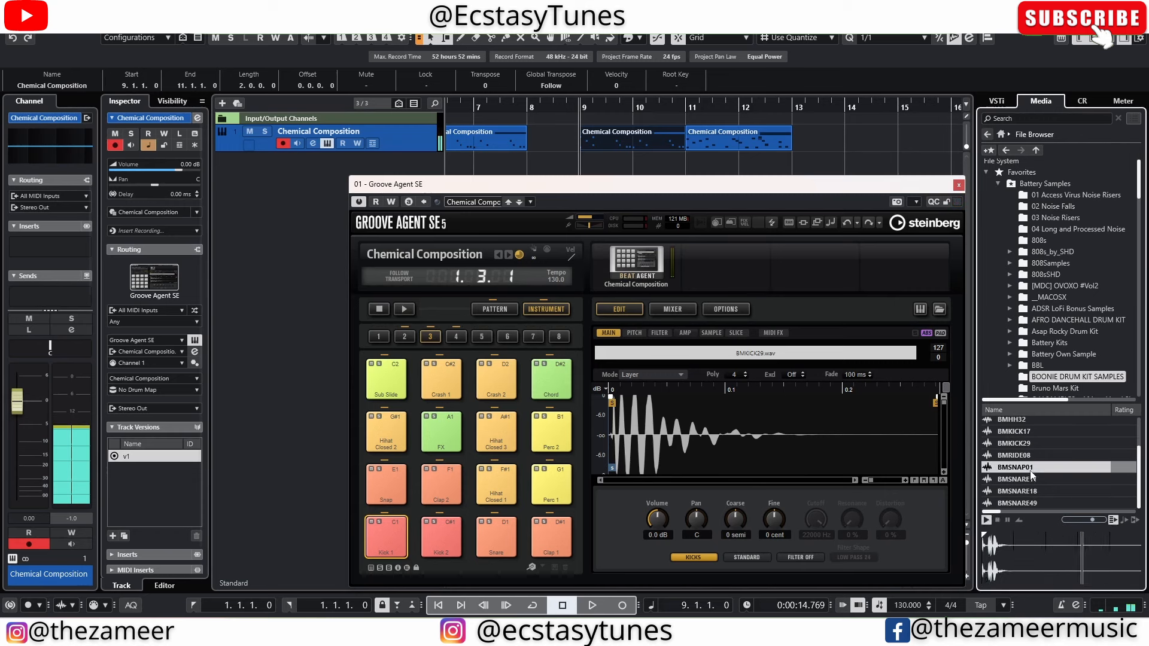
{"action": "left_click_drag", "start_coordinate": [1031, 475], "coordinate": [504, 538]}
{"action": "left_click", "coordinate": [503, 537]}
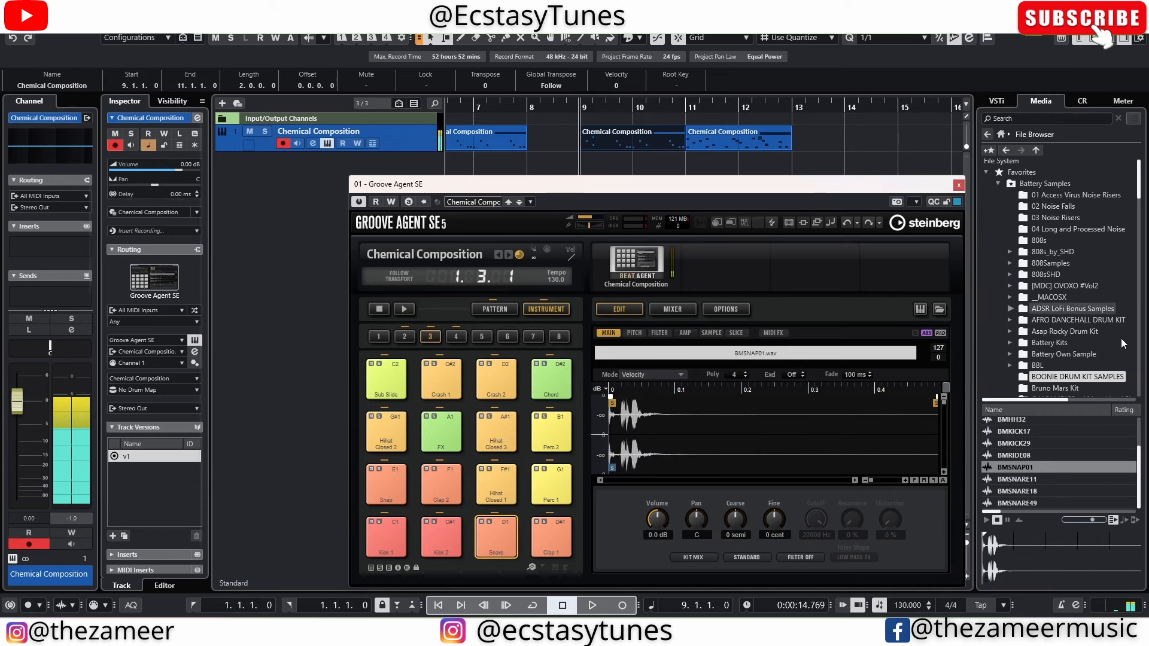
Replace the Clap 1 pad's sample with BMSNARE18 and the Snap pad's sample with BMSNARE49.
{"action": "left_click", "coordinate": [1053, 489]}
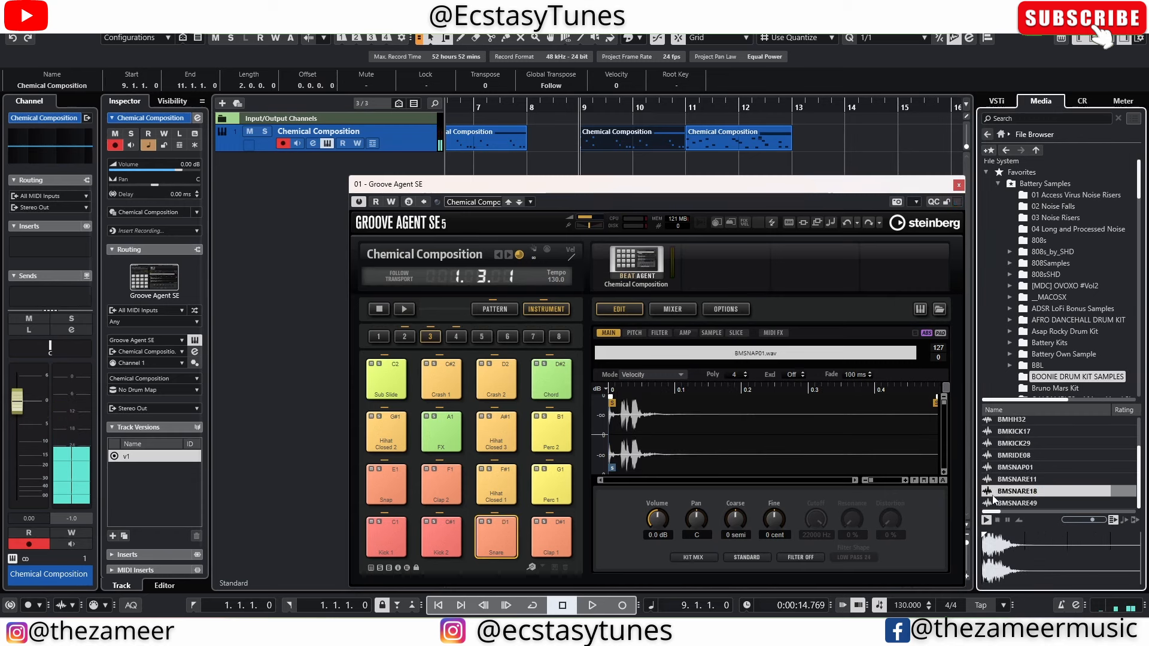
{"action": "left_click_drag", "start_coordinate": [993, 498], "coordinate": [557, 536]}
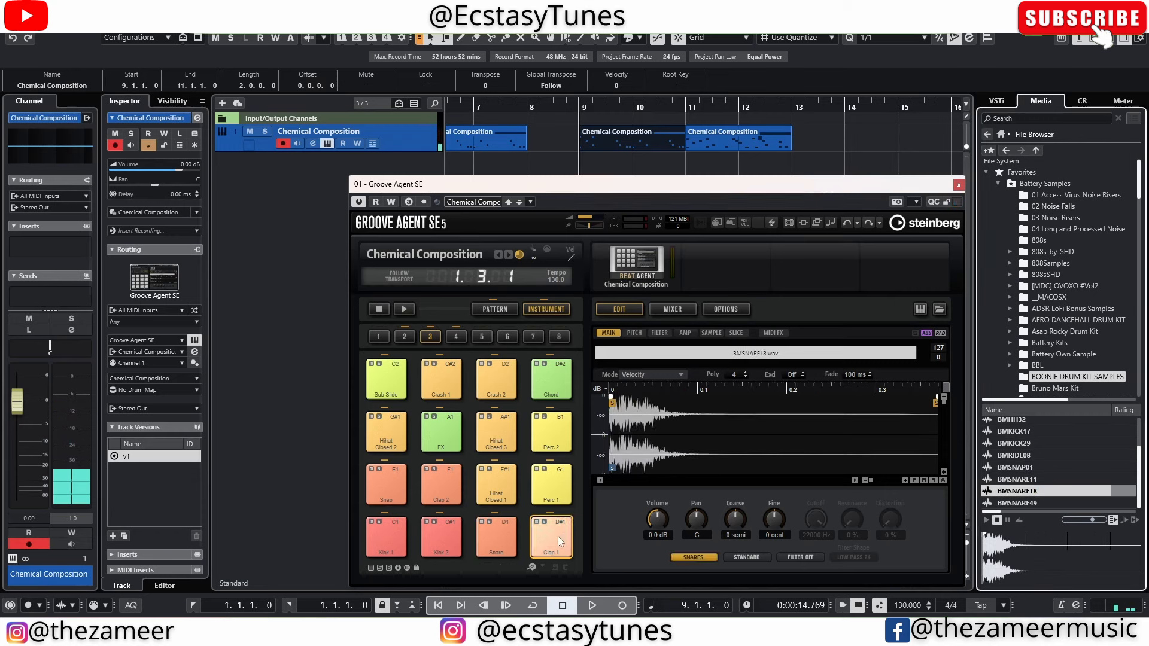
{"action": "left_click", "coordinate": [1035, 503]}
{"action": "left_click_drag", "start_coordinate": [1029, 503], "coordinate": [386, 500]}
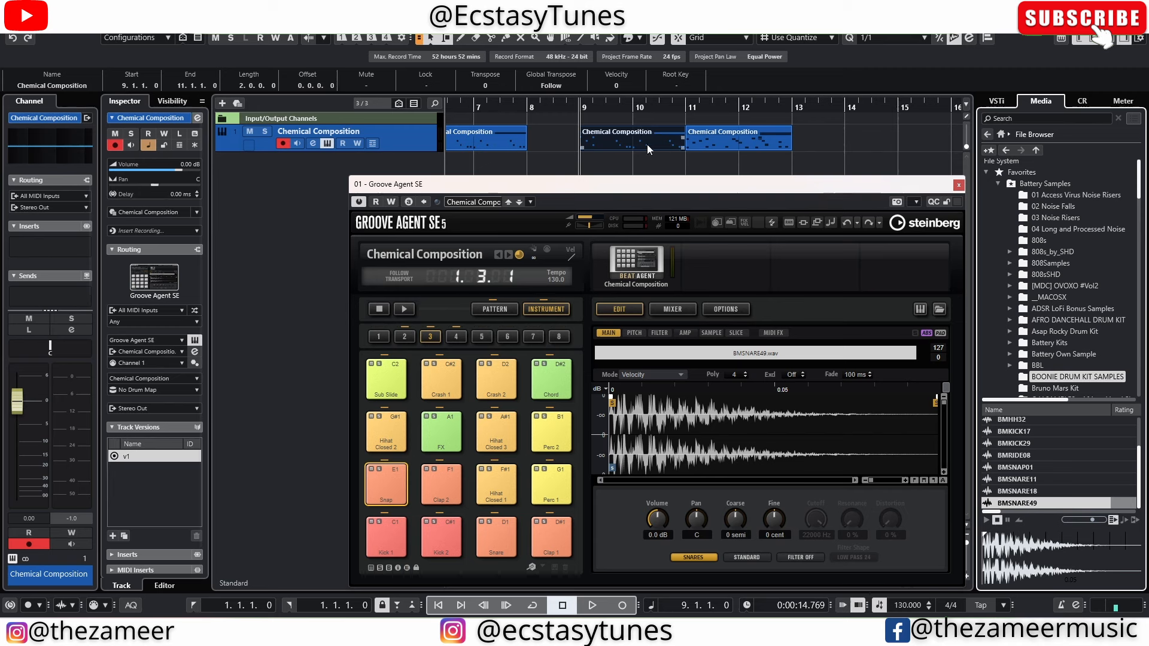
Play back the parts from bar 9 with the swapped samples, and close the Groove Agent SE window.
{"action": "key", "text": "space"}
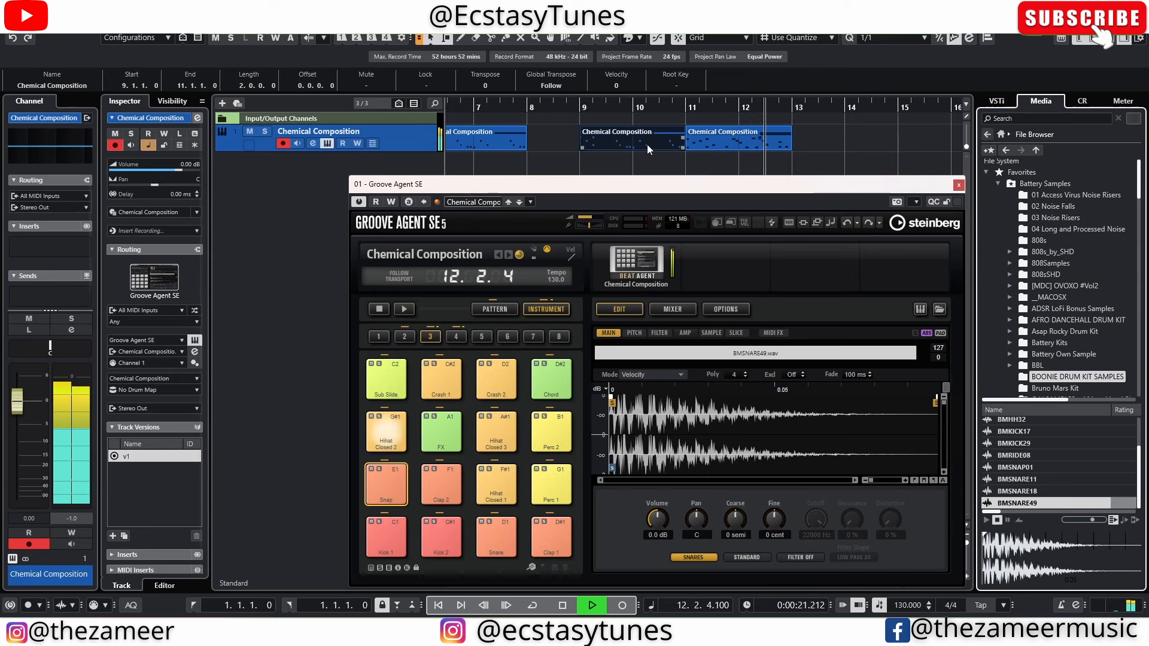
{"action": "key", "text": "space"}
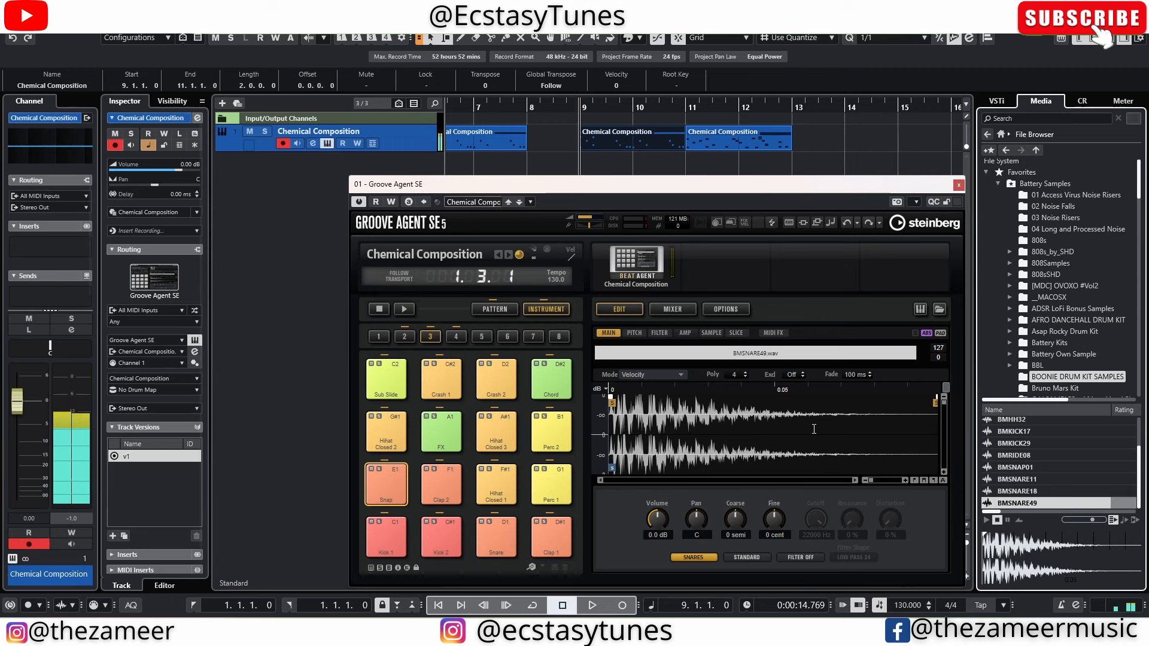
{"action": "left_click", "coordinate": [958, 184]}
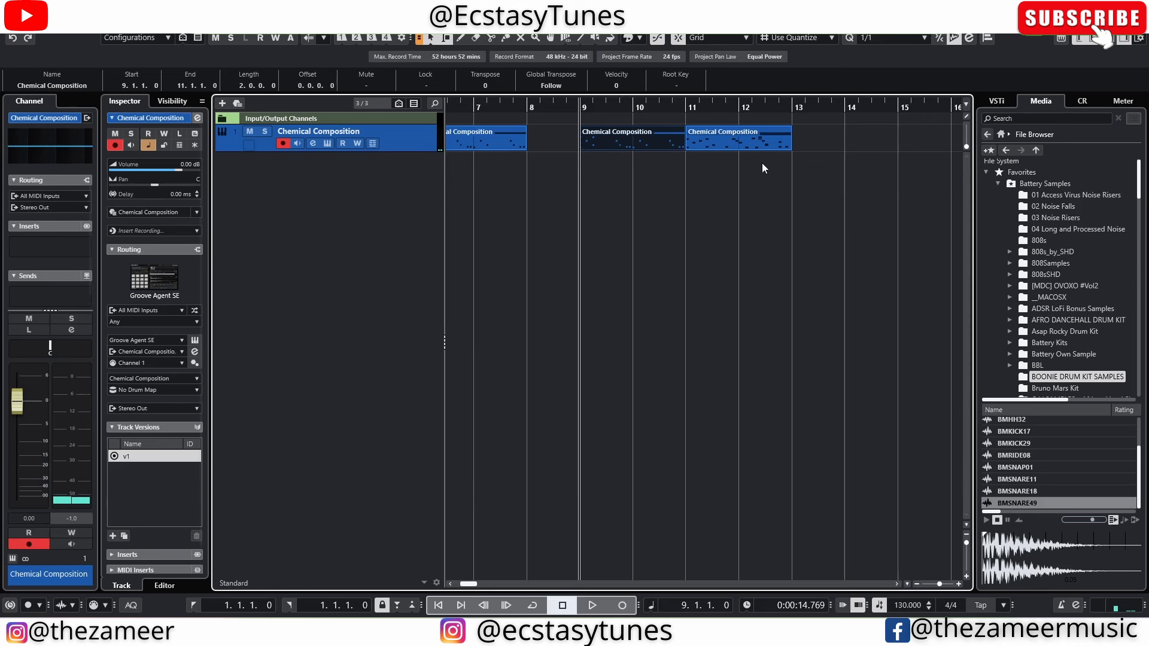
Open the MIDI loop export for the part at bar 11 and cancel it without saving.
{"action": "key", "text": "g"}
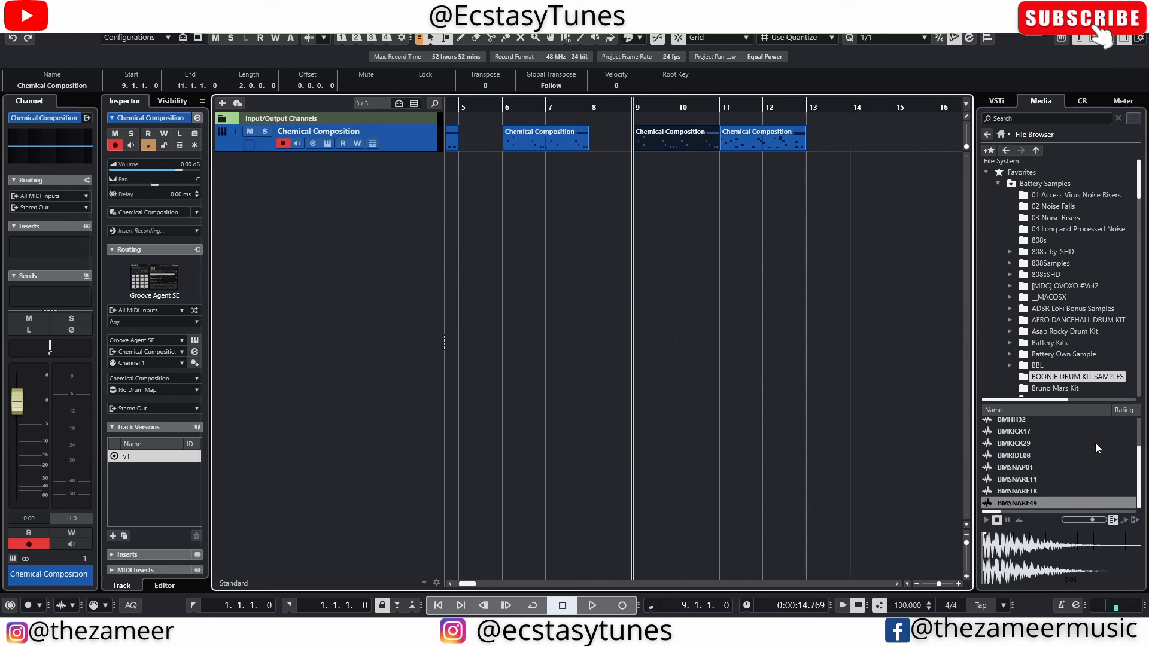
{"action": "scroll", "coordinate": [1095, 443], "scroll_direction": "up", "scroll_amount": 1}
{"action": "key", "text": "Right"}
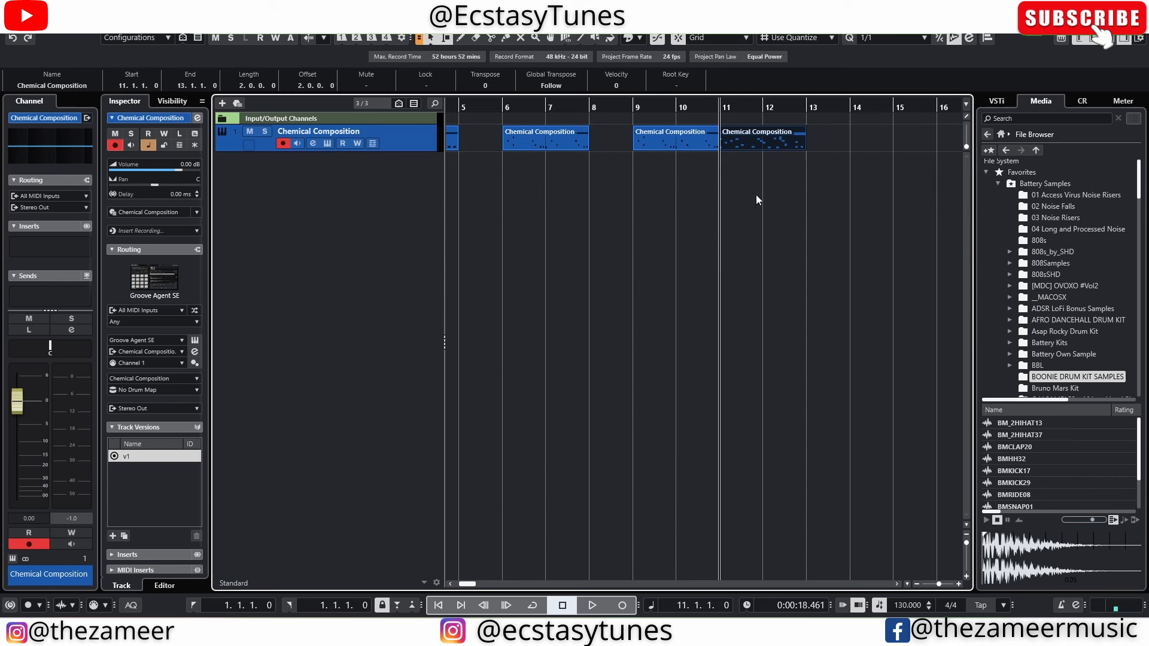
{"action": "left_click", "coordinate": [706, 149]}
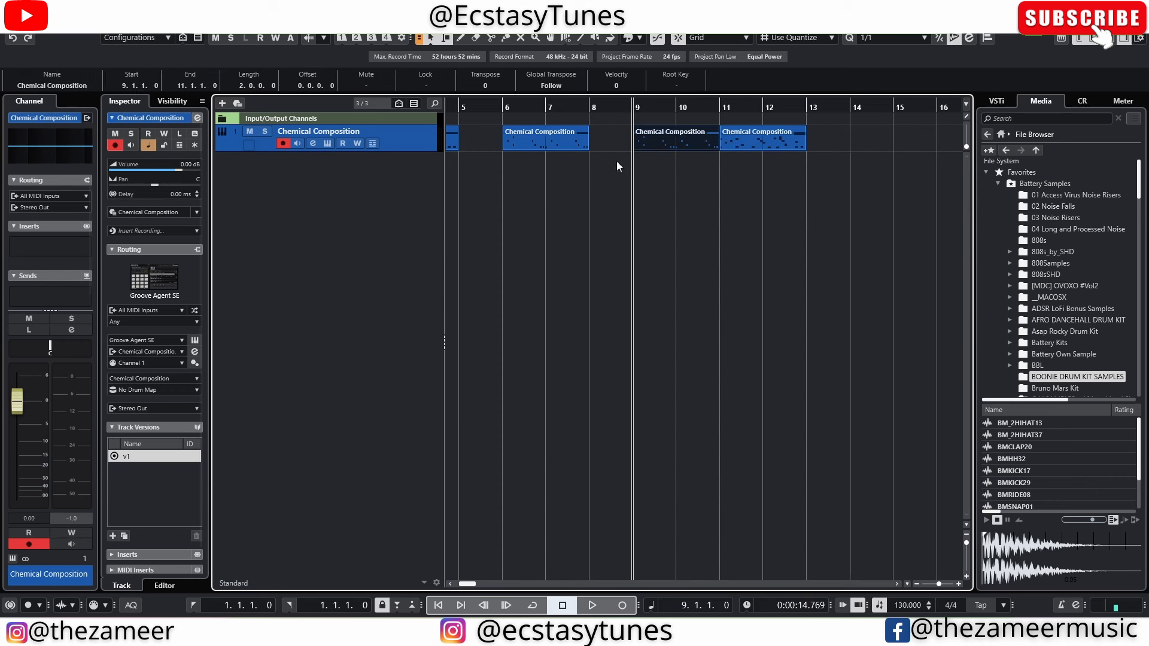
{"action": "left_click", "coordinate": [739, 148]}
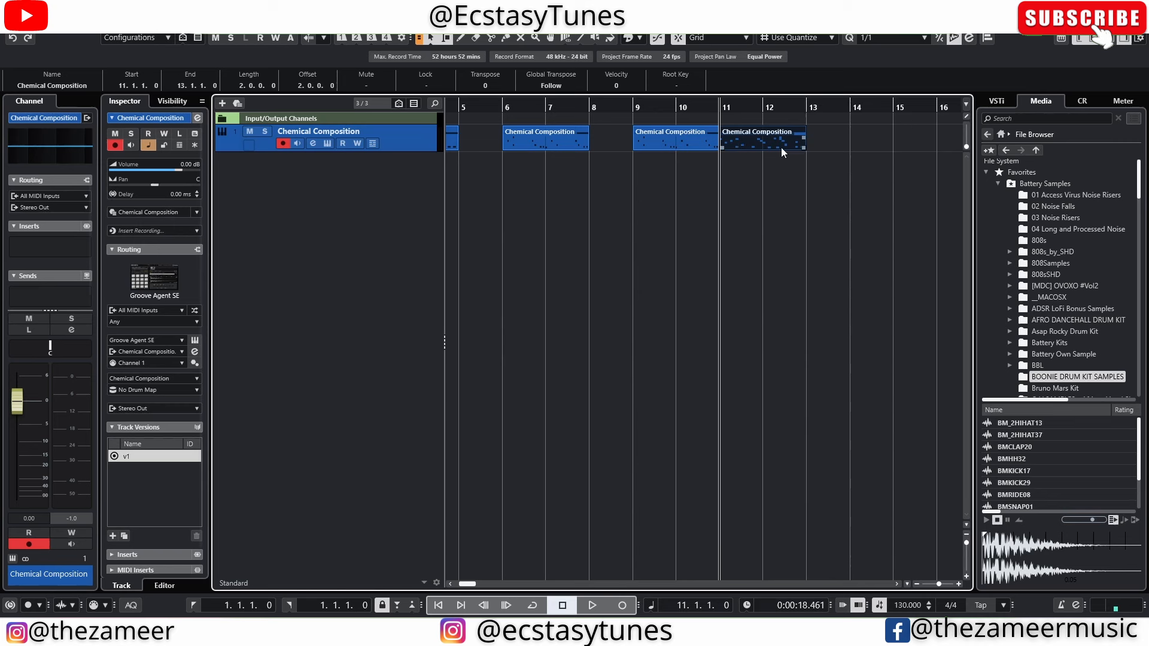
{"action": "right_click", "coordinate": [767, 148]}
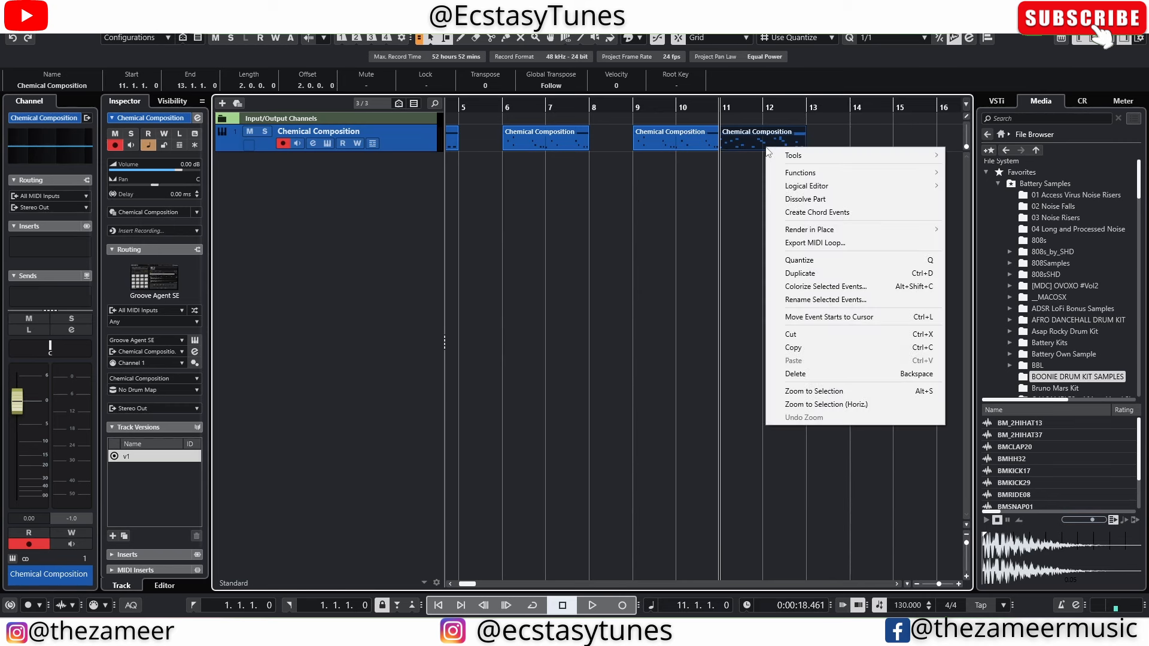
{"action": "left_click", "coordinate": [832, 243]}
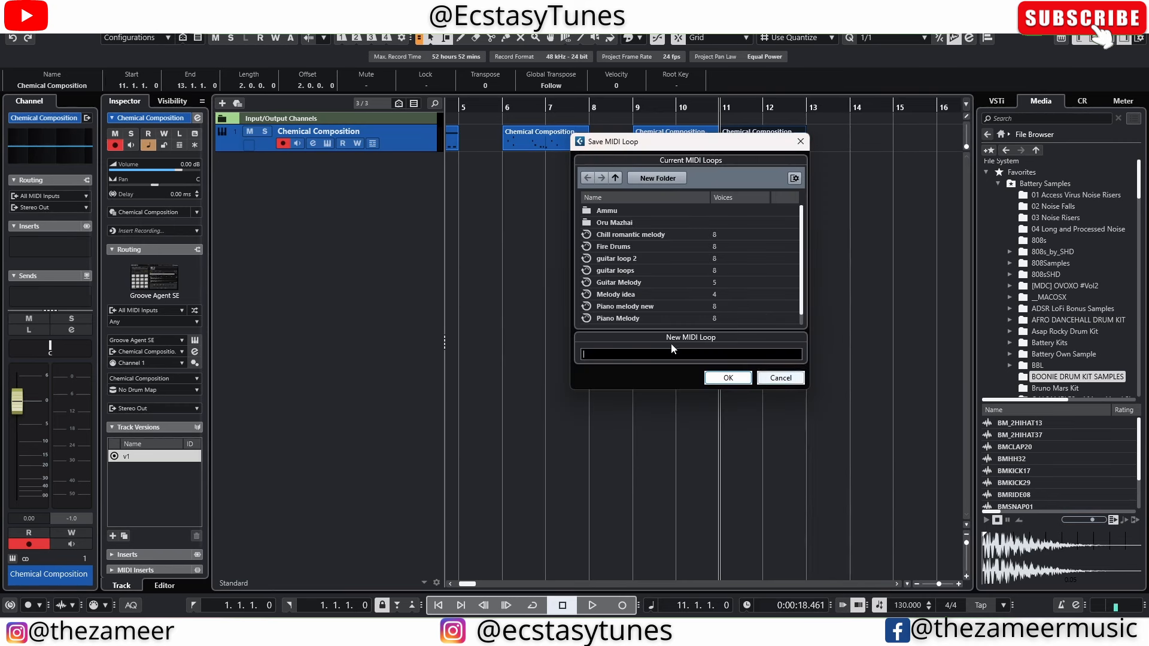
{"action": "left_click", "coordinate": [780, 378]}
Hide the media browser zone and open the part at bar 9 in a separate Key Editor window.
{"action": "key", "text": "ctrl+alt+r"}
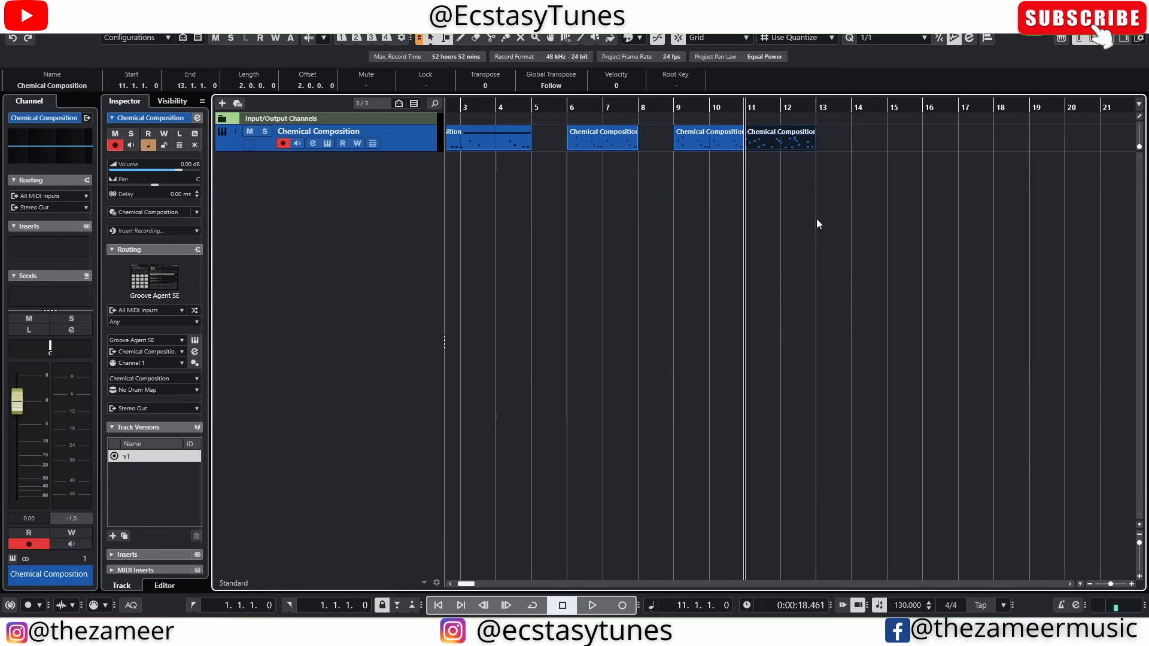
{"action": "scroll", "coordinate": [702, 189], "scroll_direction": "up", "scroll_amount": 3}
{"action": "scroll", "coordinate": [701, 188], "scroll_direction": "down", "scroll_amount": 3}
{"action": "left_click", "coordinate": [716, 146]}
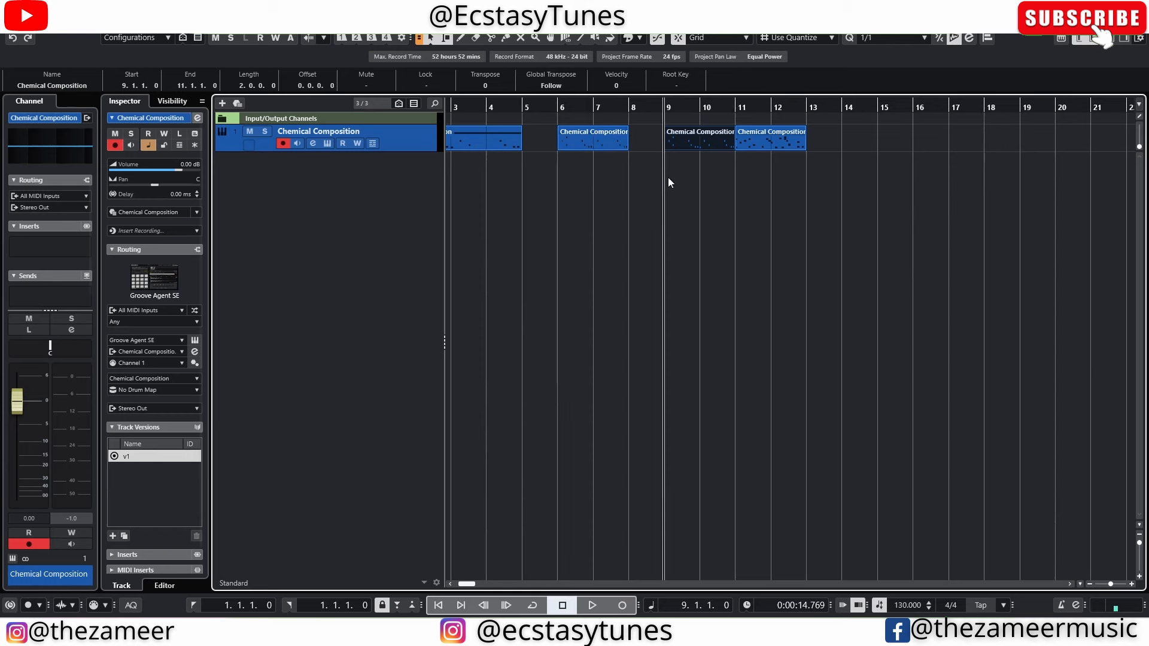
{"action": "double_click", "coordinate": [691, 141]}
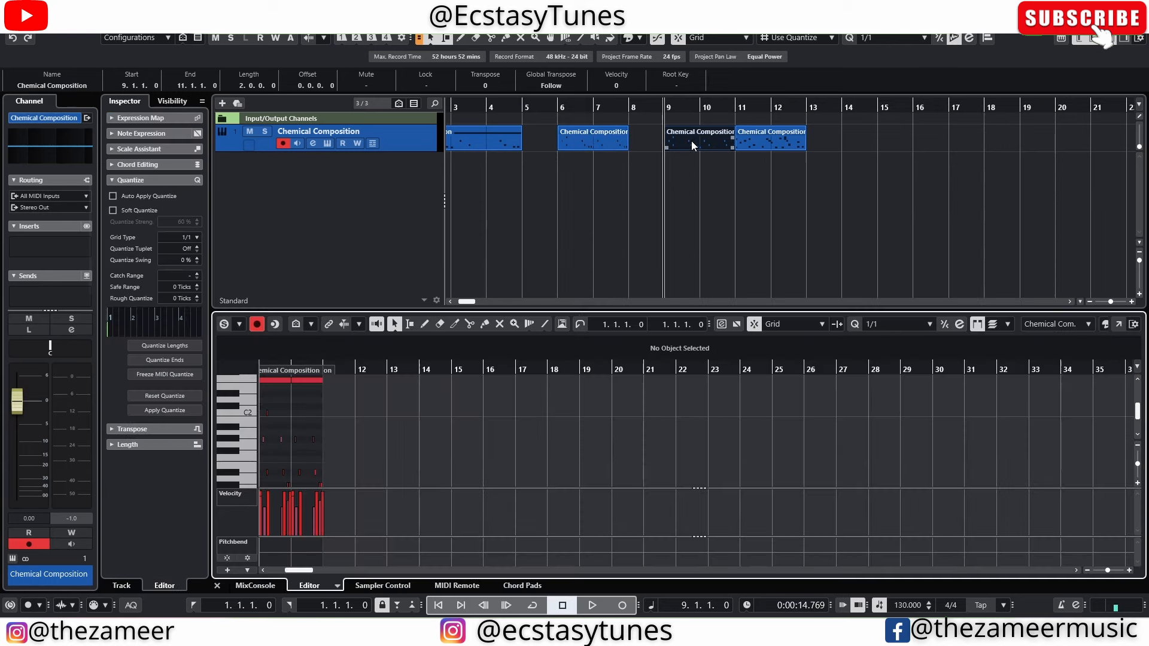
{"action": "left_click", "coordinate": [1118, 324]}
{"action": "scroll", "coordinate": [823, 269], "scroll_direction": "down", "scroll_amount": 3}
{"action": "scroll", "coordinate": [562, 401], "scroll_direction": "up", "scroll_amount": 5}
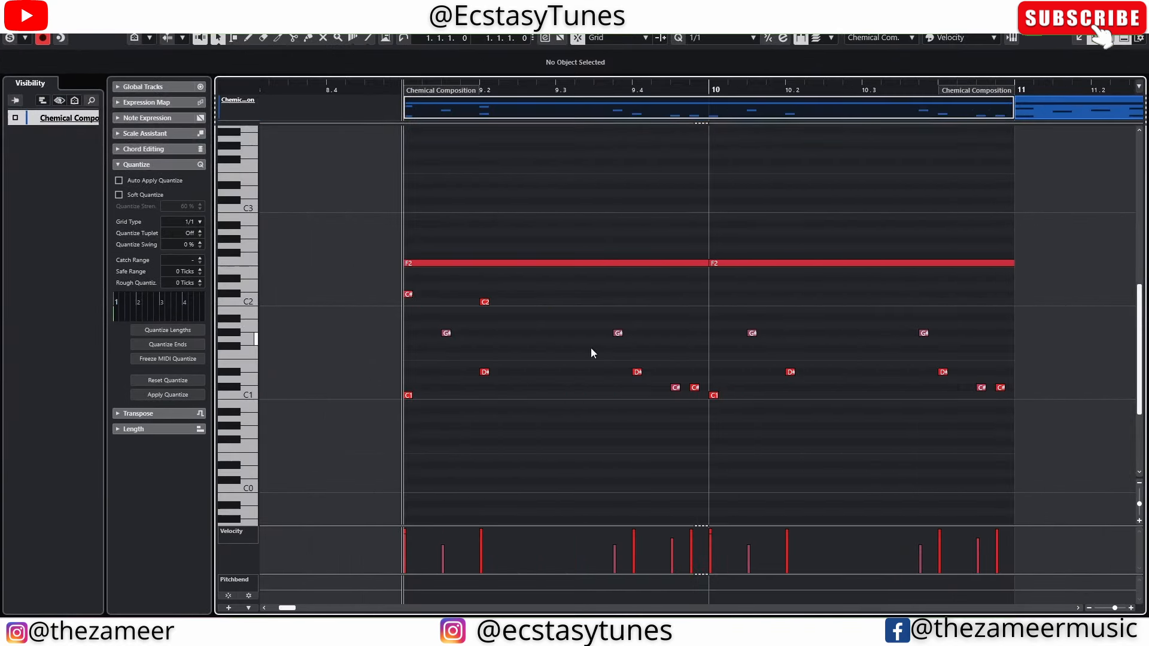
Play back the bar 9 part in the Key Editor and examine its notes.
{"action": "scroll", "coordinate": [591, 349], "scroll_direction": "down", "scroll_amount": 3}
{"action": "scroll", "coordinate": [500, 384], "scroll_direction": "down", "scroll_amount": 2}
{"action": "key", "text": "space"}
{"action": "scroll", "coordinate": [637, 368], "scroll_direction": "up", "scroll_amount": 3}
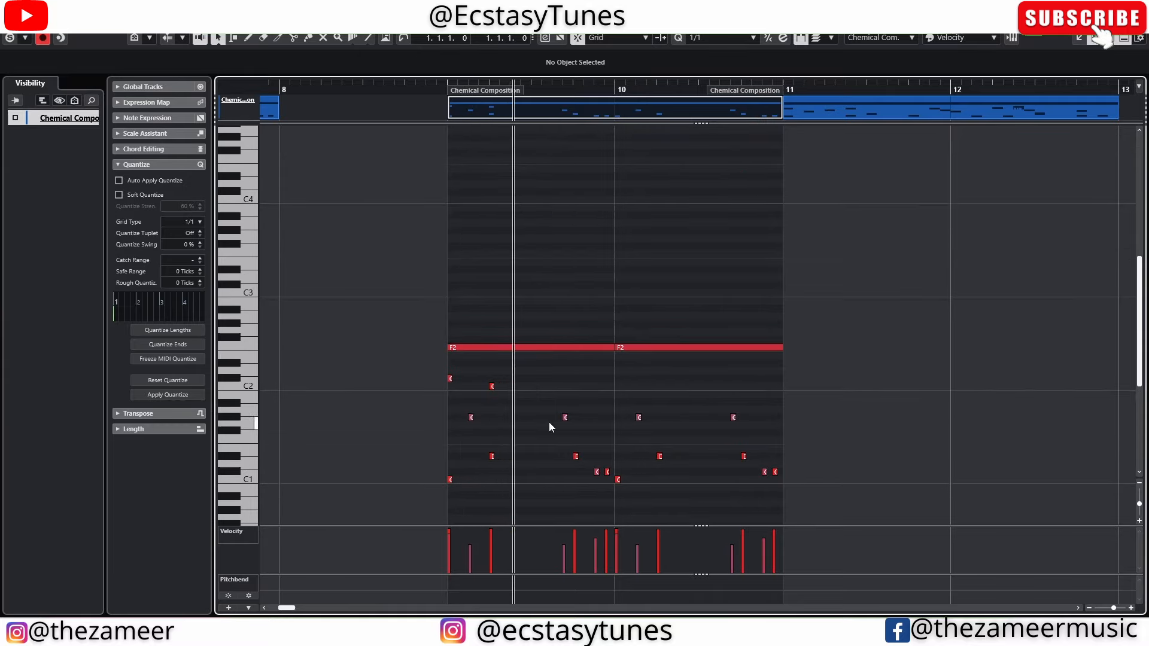
{"action": "scroll", "coordinate": [549, 423], "scroll_direction": "up", "scroll_amount": 2}
{"action": "scroll", "coordinate": [545, 419], "scroll_direction": "down", "scroll_amount": 5}
{"action": "key", "text": "space"}
{"action": "scroll", "coordinate": [541, 413], "scroll_direction": "up", "scroll_amount": 5}
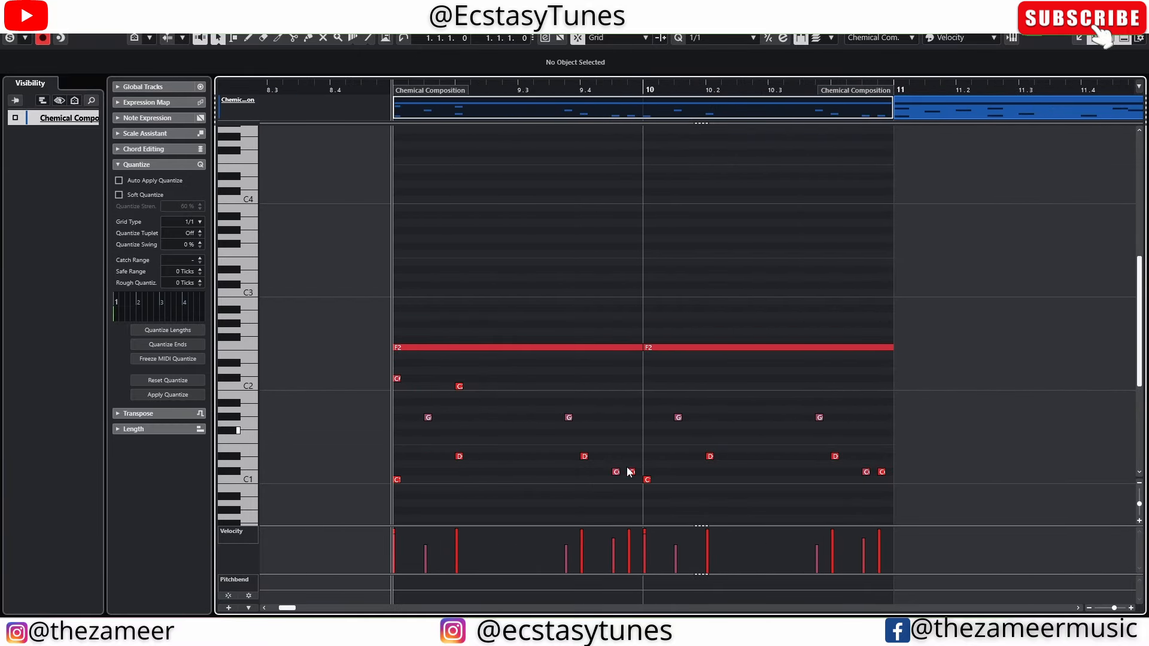
Raise the two C#1 notes at the end of bar 9 to D1 and play the part back.
{"action": "left_click", "coordinate": [396, 479]}
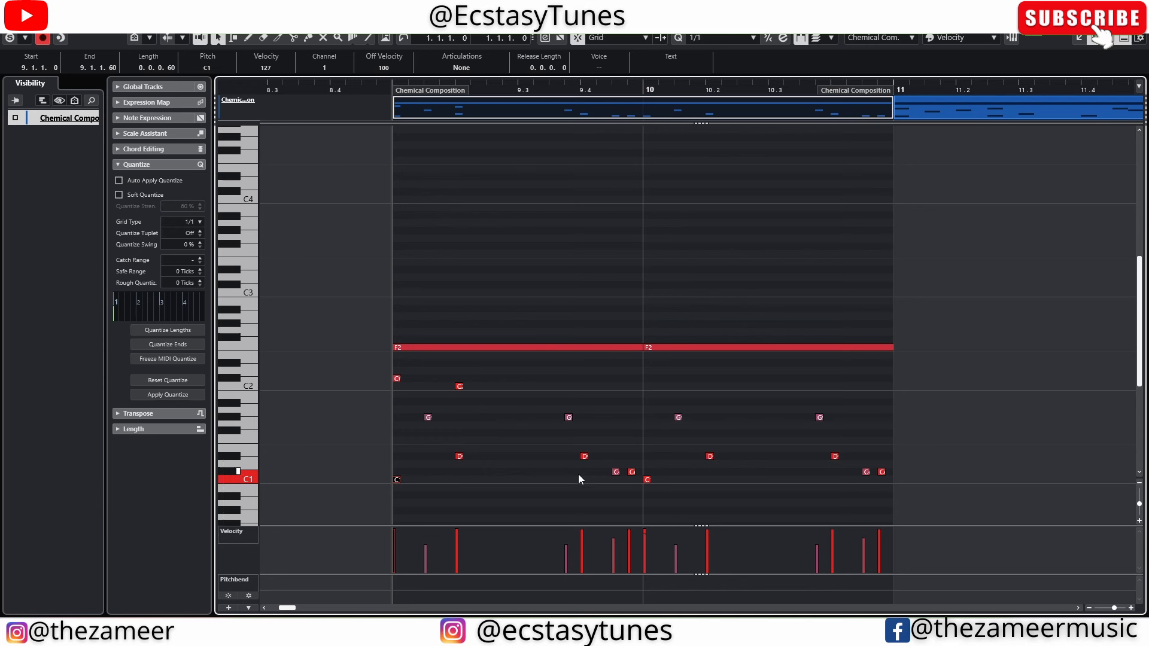
{"action": "left_click", "coordinate": [602, 466]}
{"action": "left_click_drag", "start_coordinate": [610, 466], "coordinate": [638, 479]}
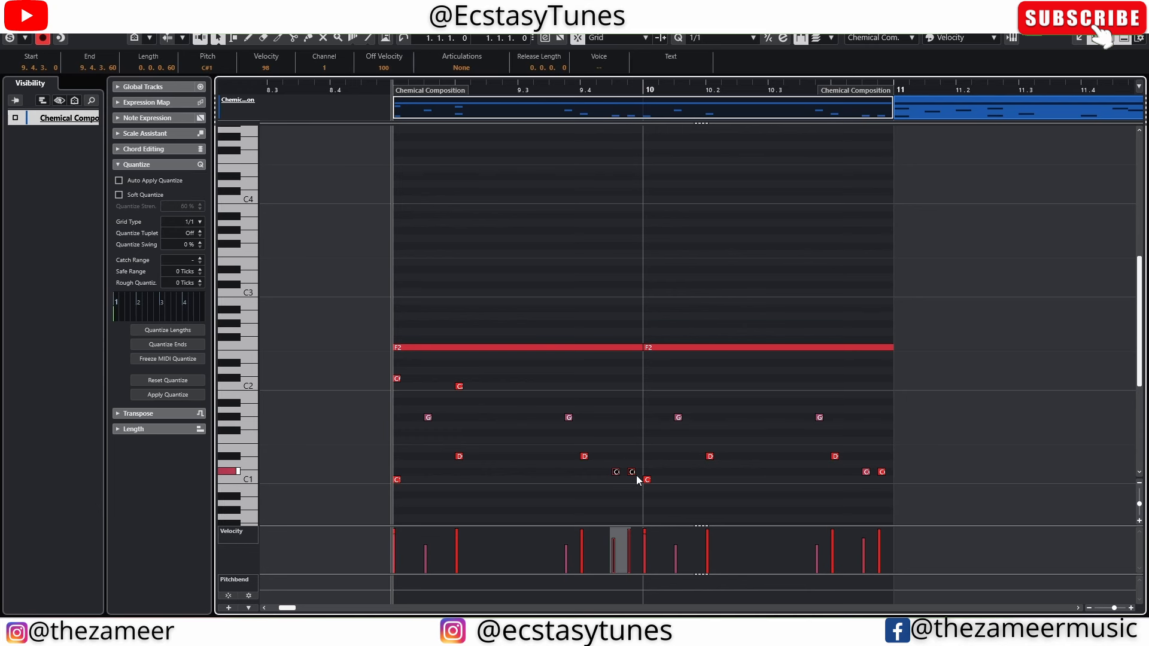
{"action": "key", "text": "Up"}
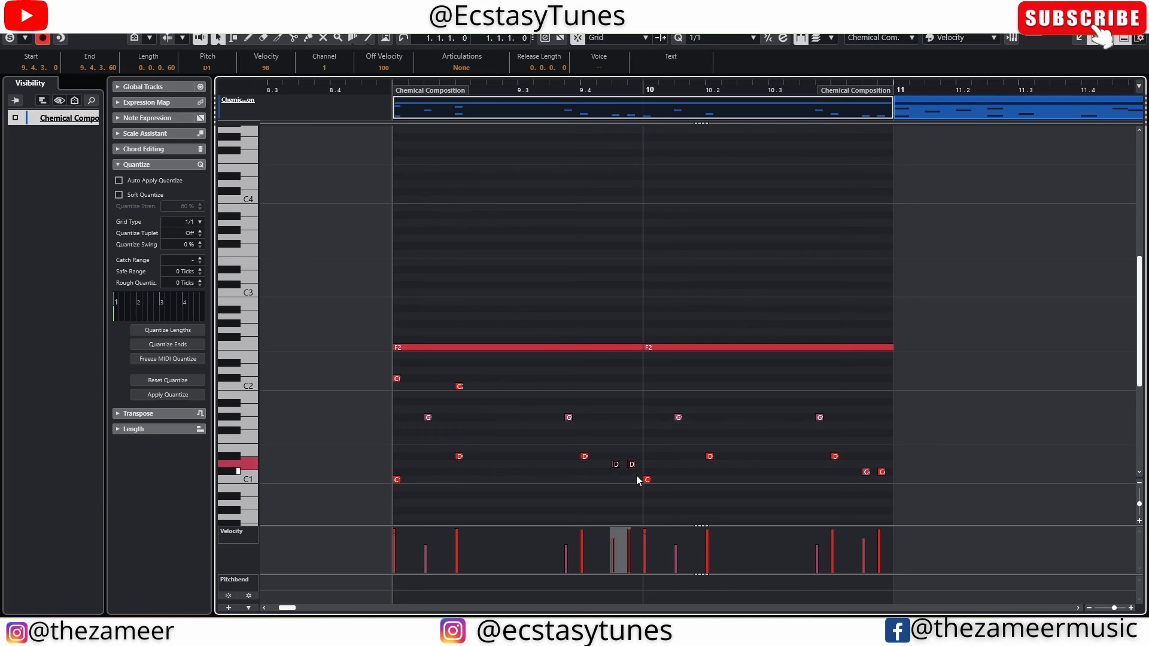
{"action": "key", "text": "l"}
{"action": "left_click_drag", "start_coordinate": [413, 336], "coordinate": [691, 490]}
{"action": "key", "text": "l"}
{"action": "key", "text": "space"}
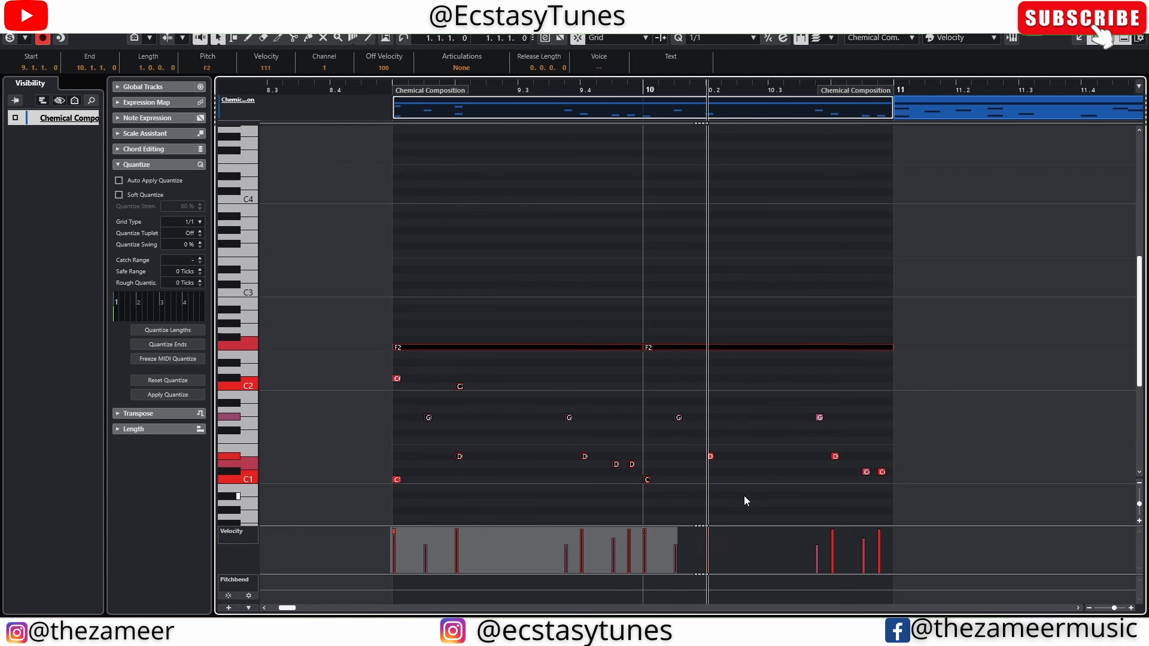
{"action": "left_click", "coordinate": [699, 493]}
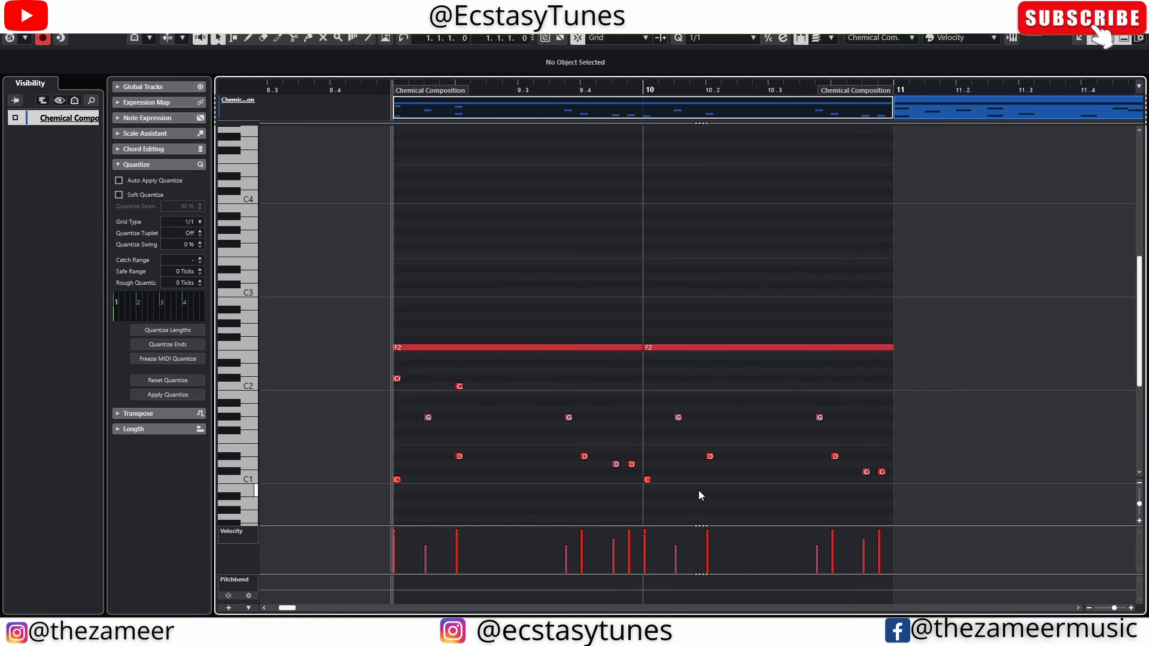
Raise the C1 note at the start of bar 10 to F1 and play the part back.
{"action": "left_click", "coordinate": [647, 479]}
{"action": "key", "text": "Up"}
{"action": "key", "text": "Up"}
{"action": "key", "text": "Up"}
{"action": "key", "text": "Up"}
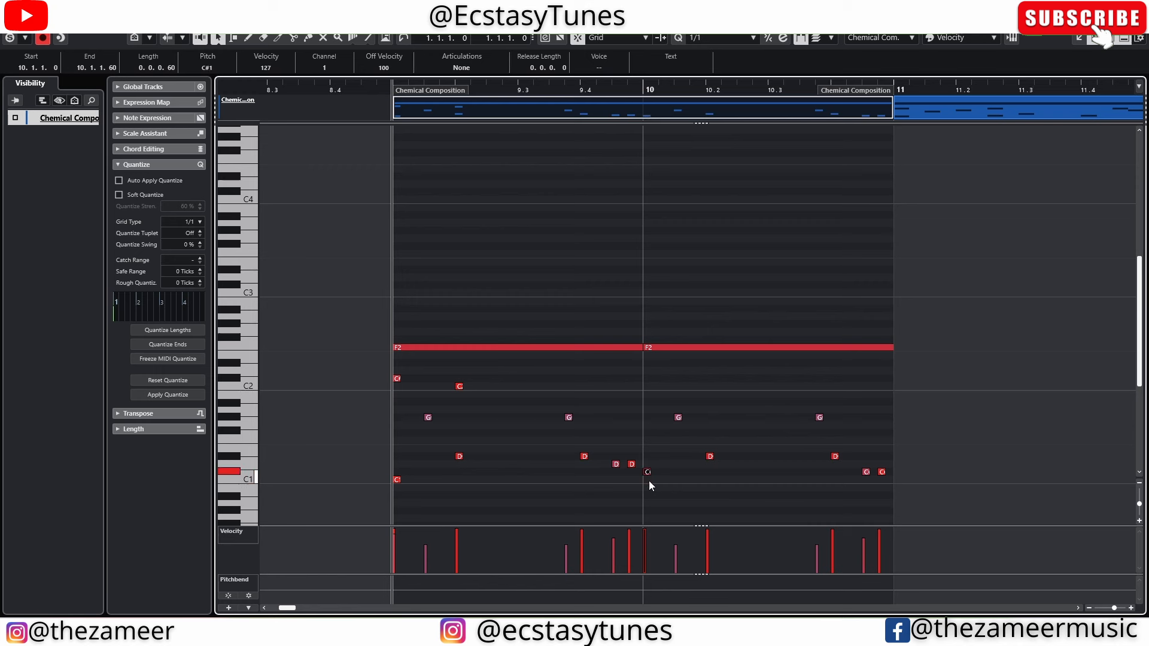
{"action": "key", "text": "Up"}
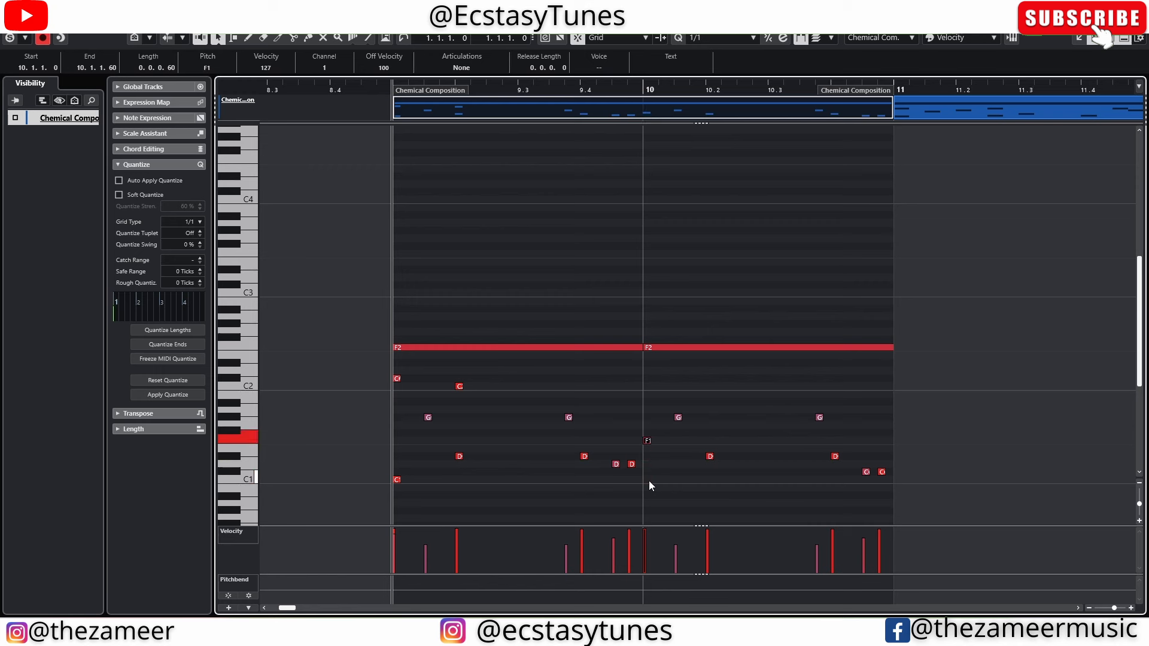
{"action": "left_click", "coordinate": [648, 480]}
{"action": "key", "text": "space"}
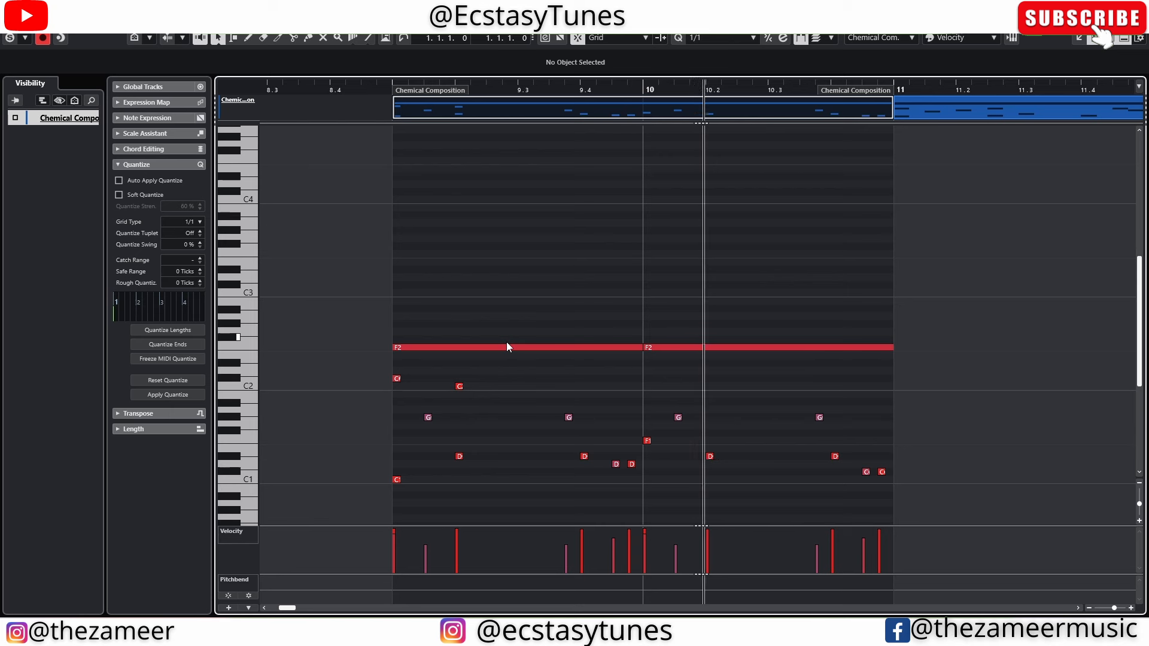
{"action": "key", "text": "space"}
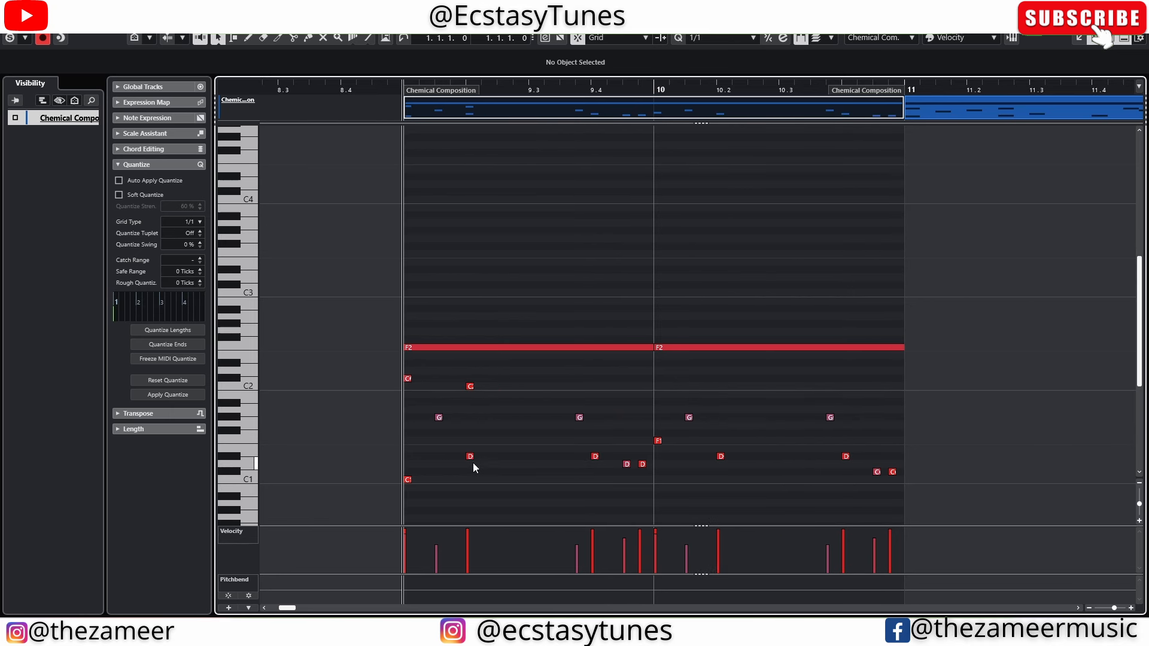
Move the two notes at beat 9.2 to F#1 and F1 and the first bar 10 note to C#1, playing the result.
{"action": "left_click_drag", "start_coordinate": [470, 457], "coordinate": [471, 432]}
{"action": "left_click", "coordinate": [483, 435]}
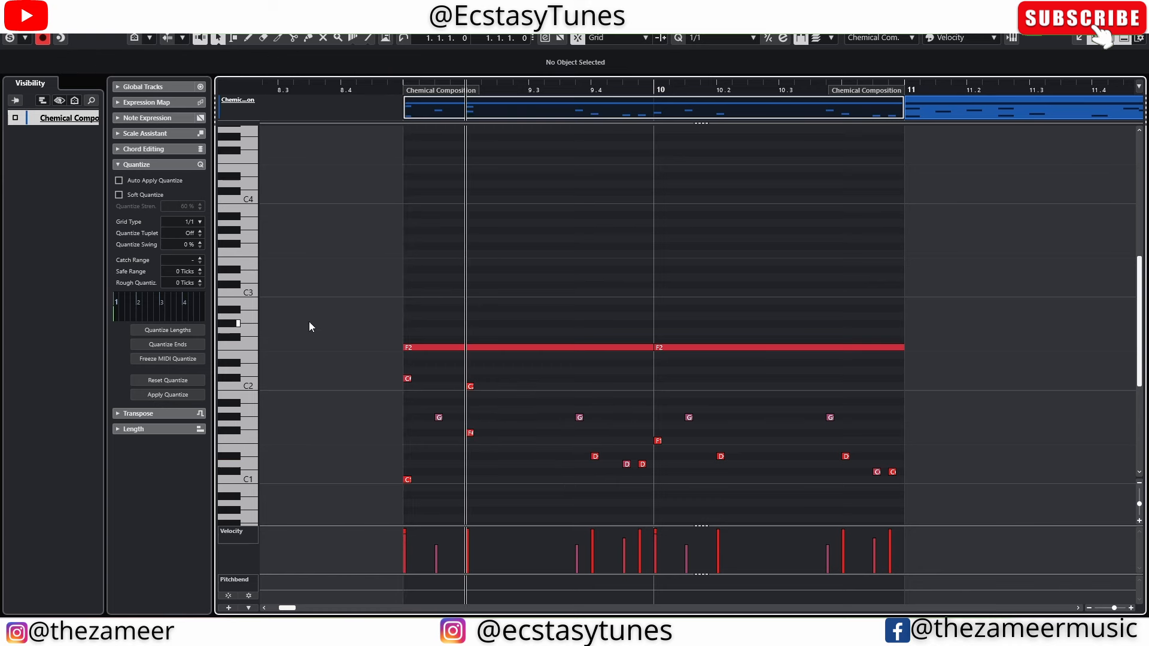
{"action": "left_click_drag", "start_coordinate": [318, 300], "coordinate": [883, 512]}
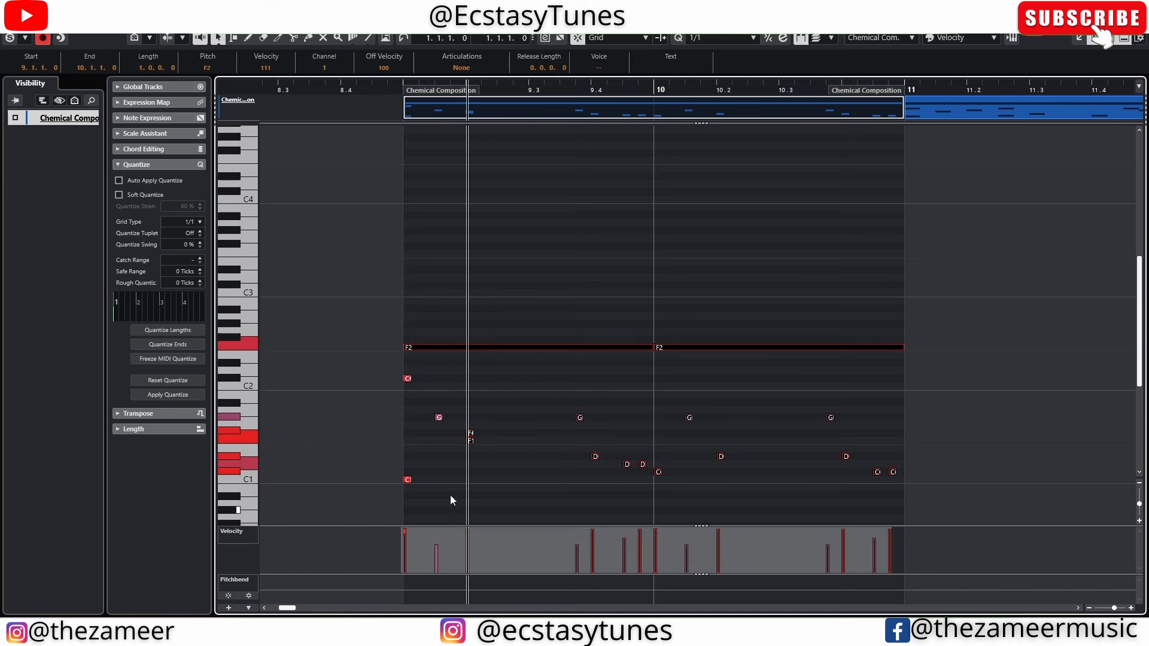
{"action": "left_click_drag", "start_coordinate": [366, 281], "coordinate": [888, 512]}
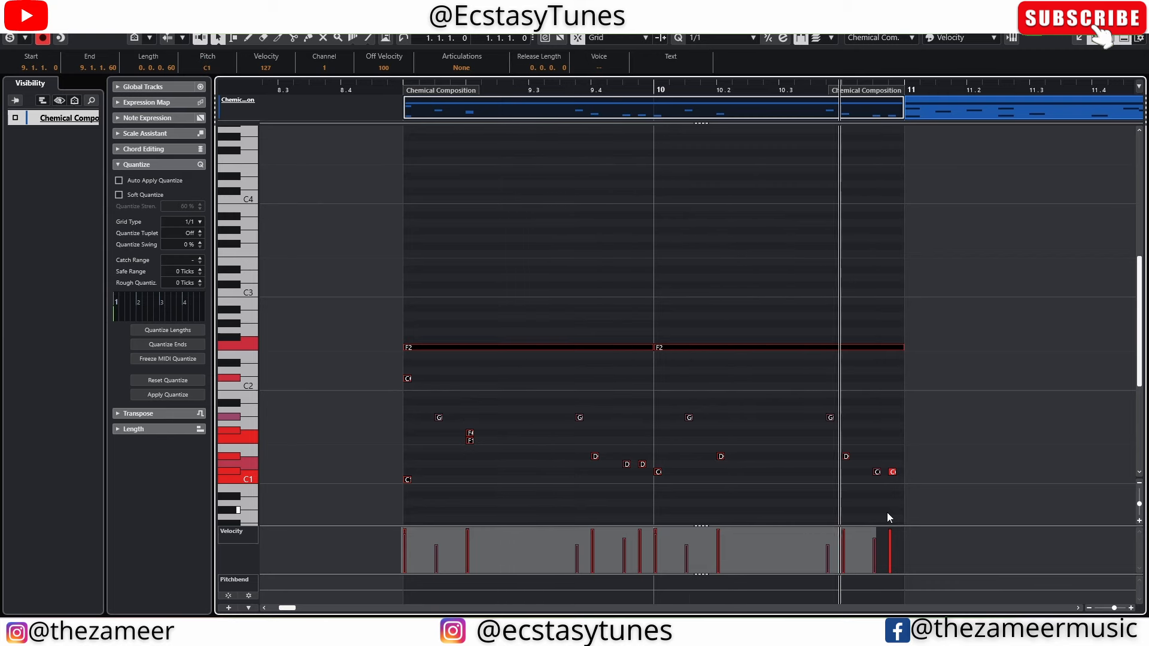
{"action": "key", "text": "space"}
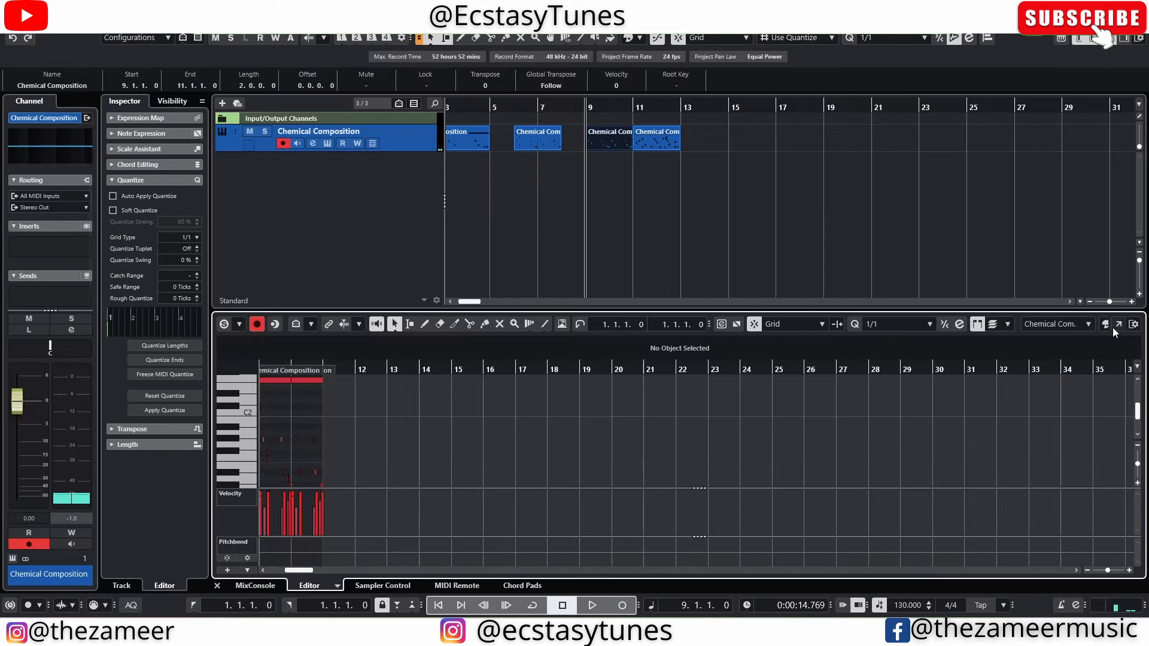
Reopen the bar 9 part in its separate editor window, show its Groove Agent instrument and close the instrument again.
{"action": "left_click", "coordinate": [1116, 325]}
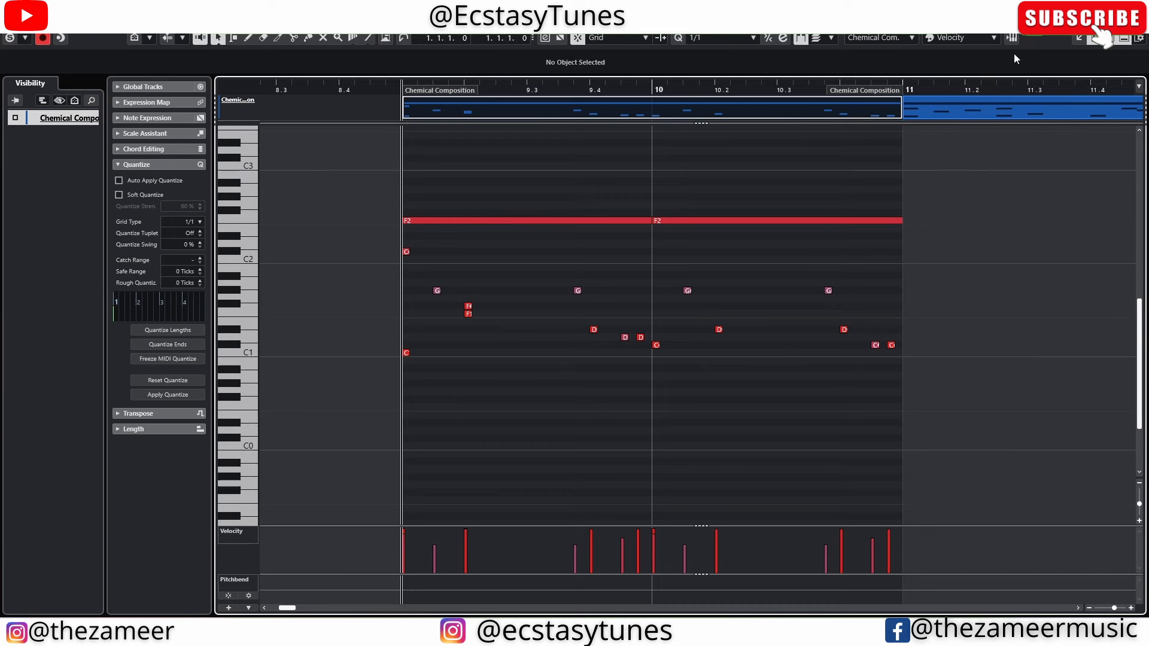
{"action": "left_click", "coordinate": [1011, 38]}
{"action": "left_click", "coordinate": [958, 186]}
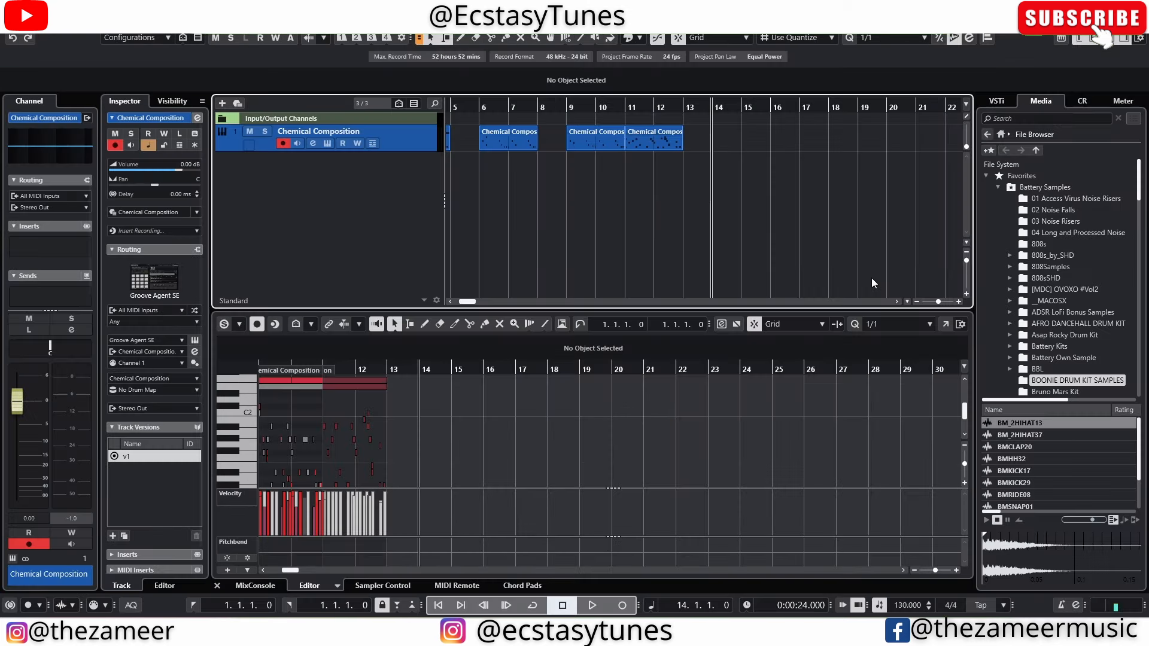